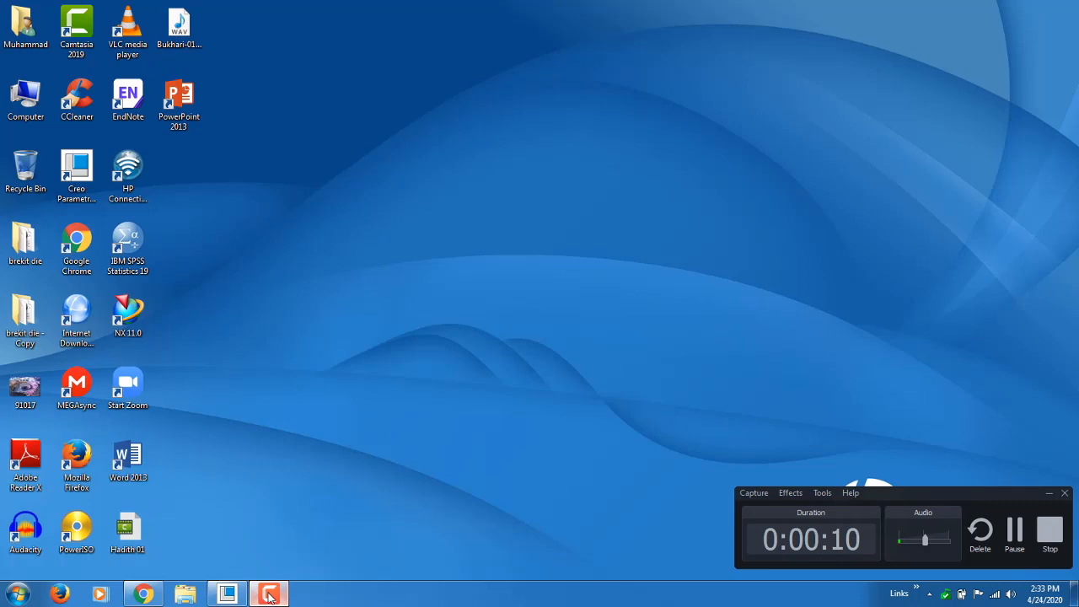
Switch to Creo Parametric and examine the PART_02 manufacturing model from several angles.
left_click(268, 596)
left_click(226, 593)
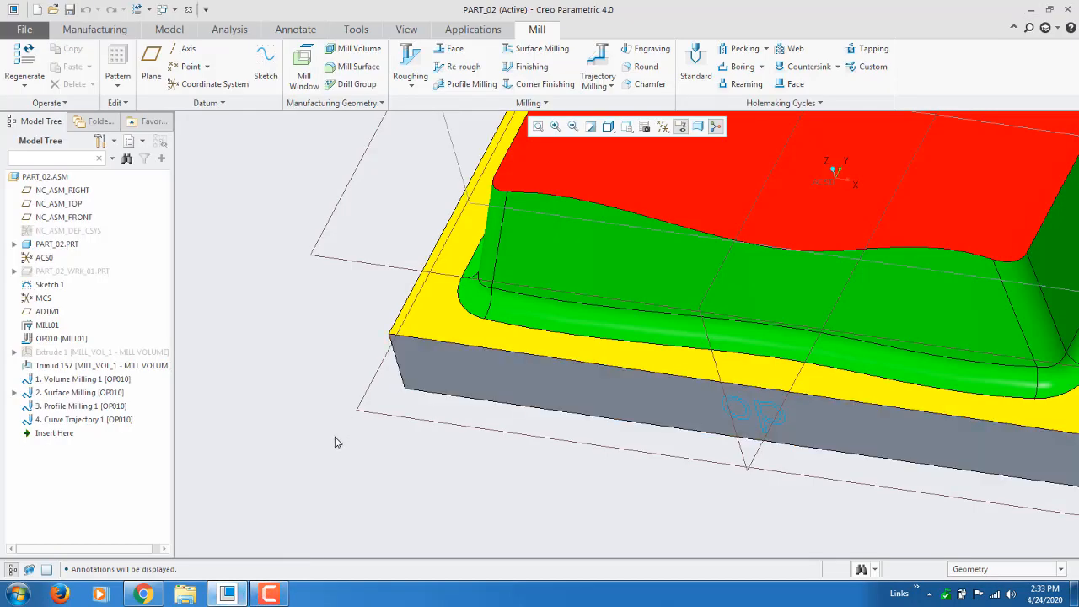
key("ctrl+d")
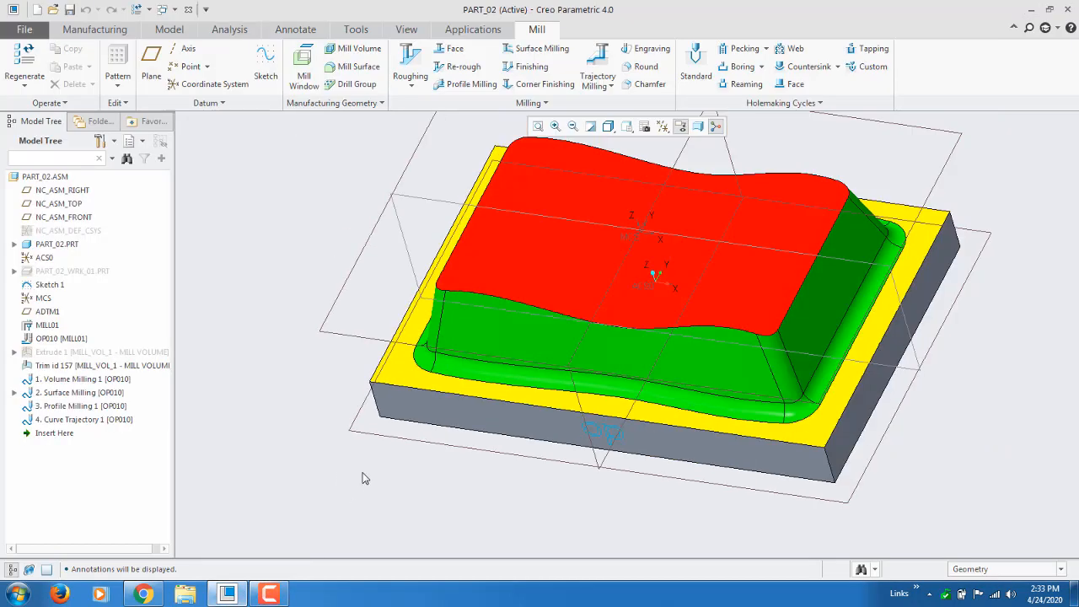
middle_click_drag(368, 467, 471, 404)
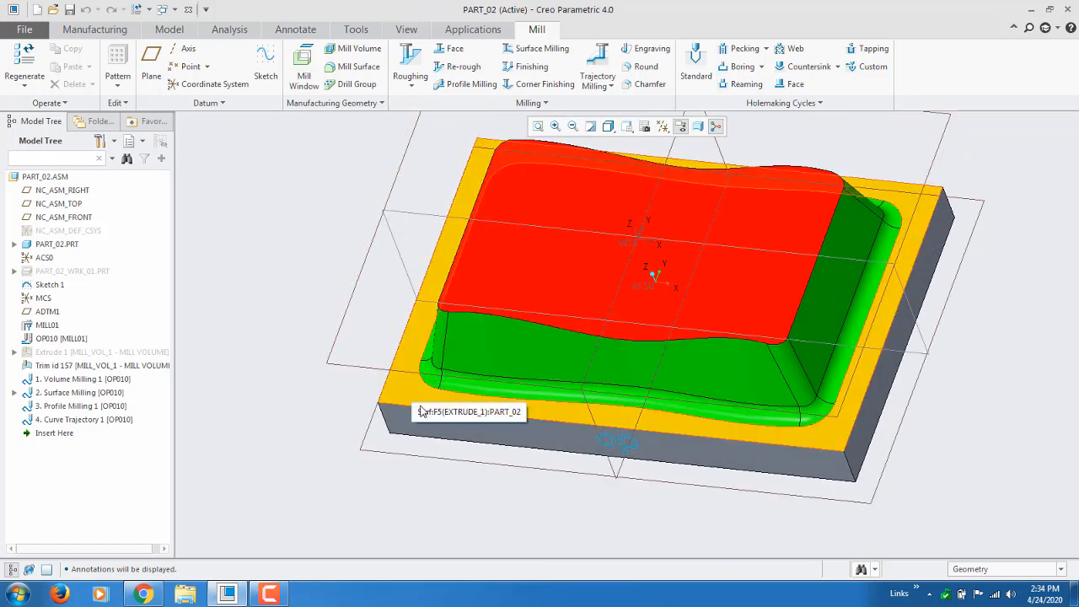
middle_click_drag(413, 444, 453, 468)
scroll(386, 427, "up", 5)
scroll(472, 434, "down", 5)
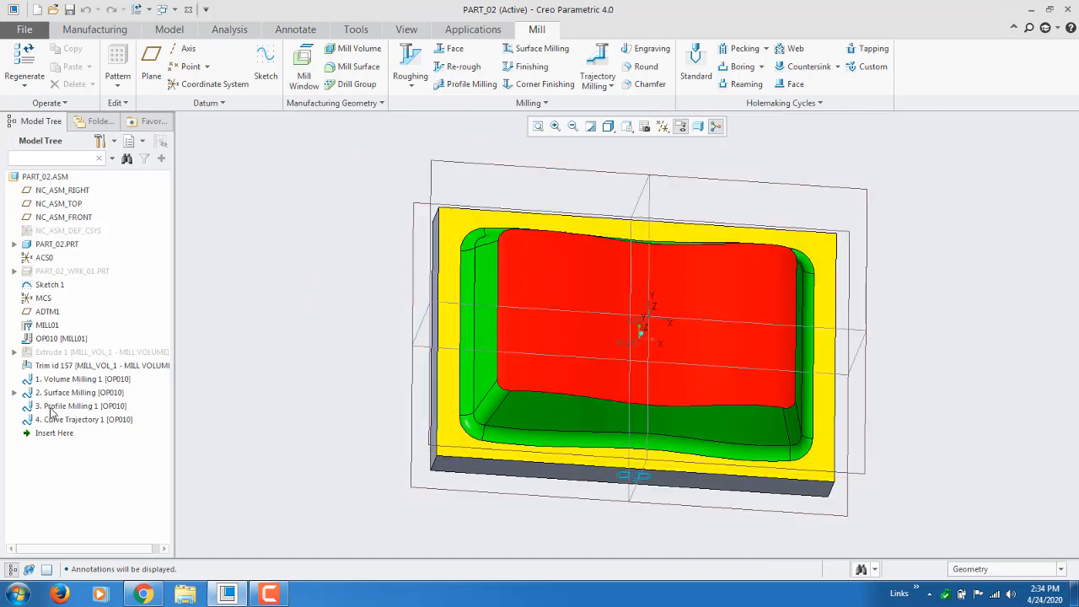
Review the Volume Milling, Surface Milling, Profile Milling and Curve Trajectory sequences of OP010 against the model.
left_click(92, 379)
key("ctrl+d")
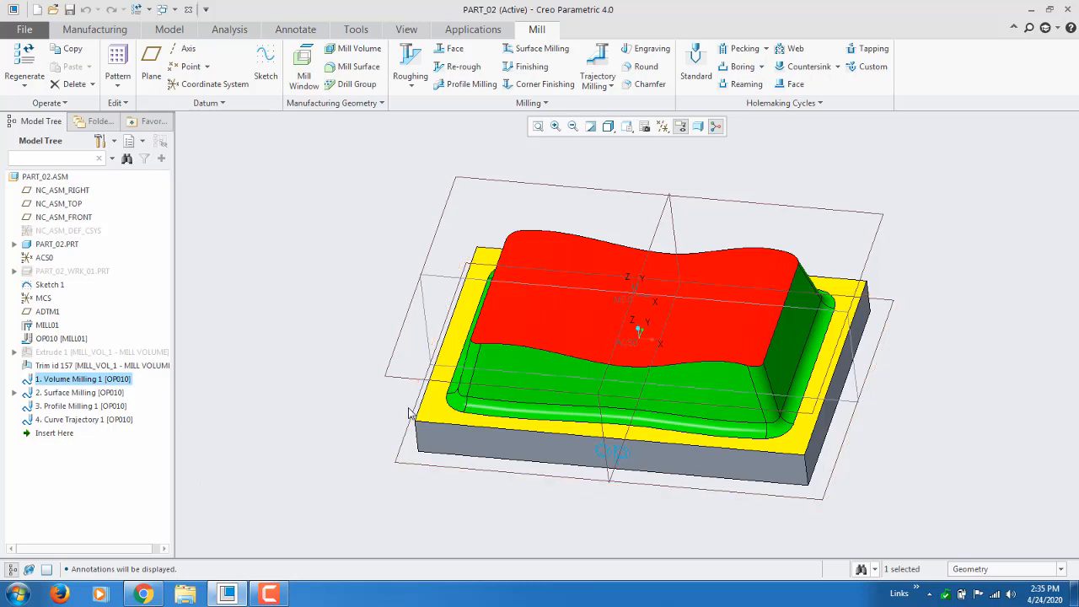
middle_click_drag(425, 417, 448, 413)
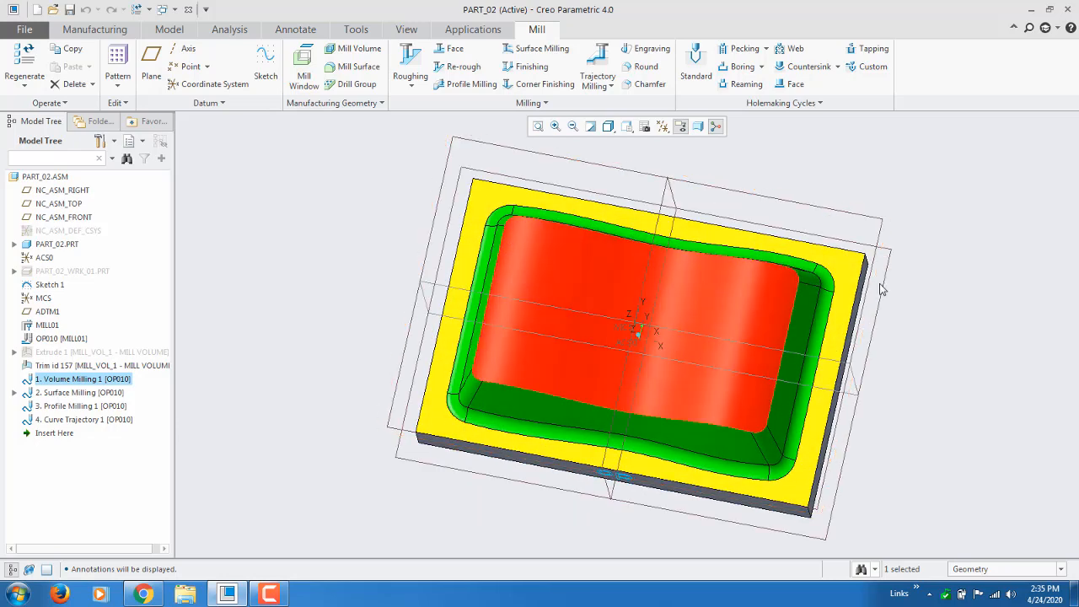
middle_click_drag(341, 456, 336, 423)
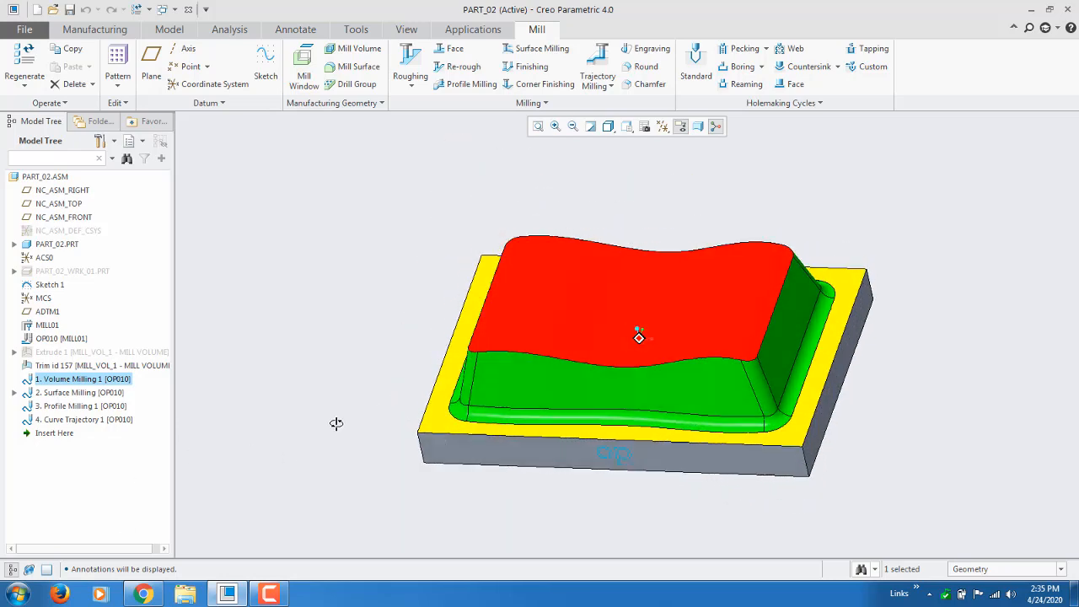
left_click(69, 393)
left_click(73, 407)
left_click(76, 420)
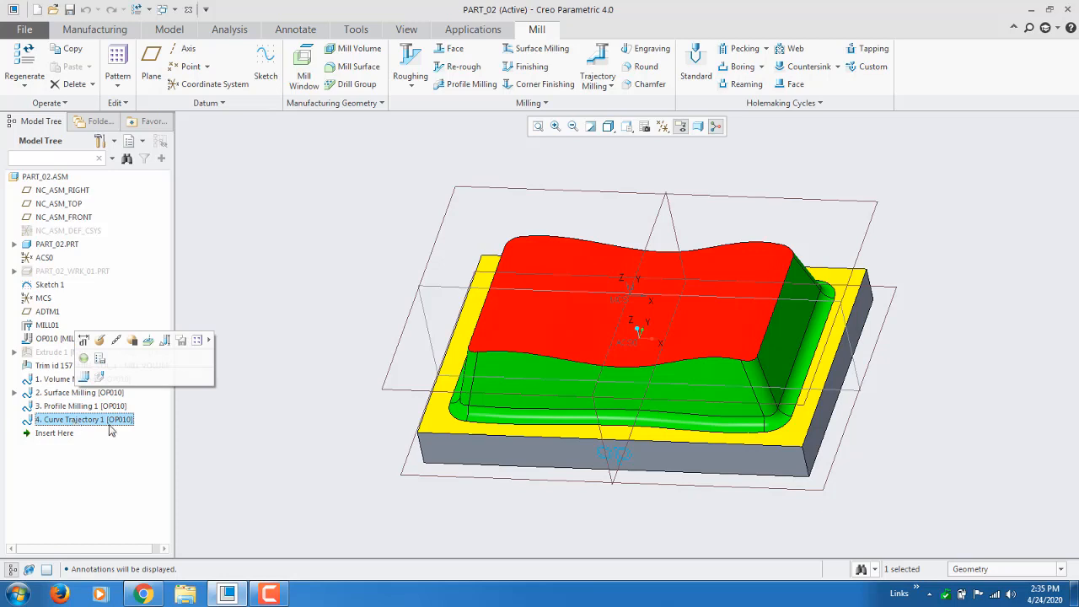
left_click(284, 430)
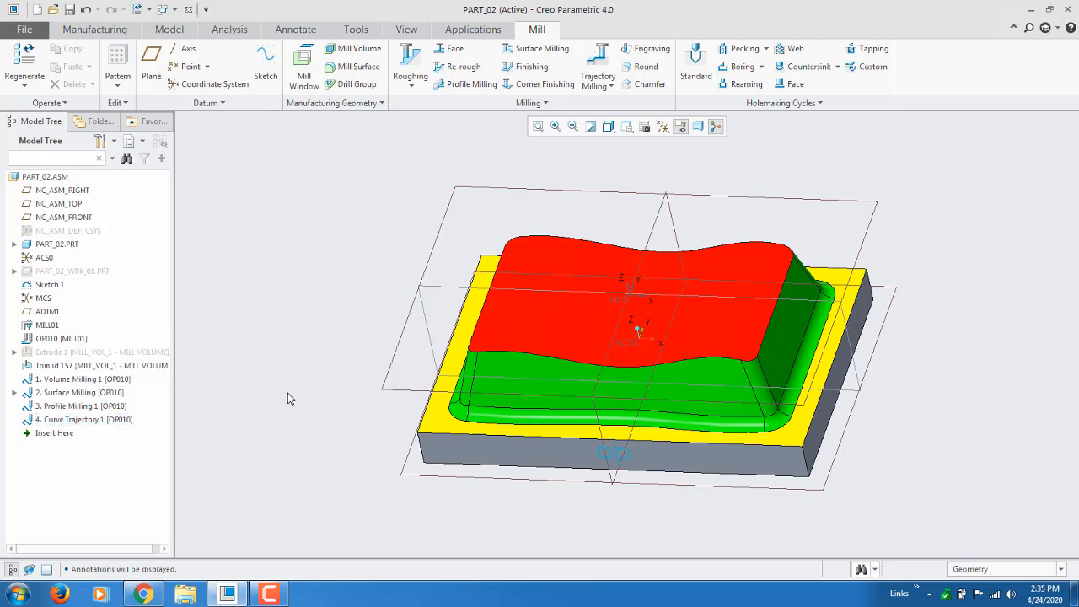
Open the Surface Milling sequence for redefinition, view its sequence setup options, and finish the sequence without changes.
right_click(108, 394)
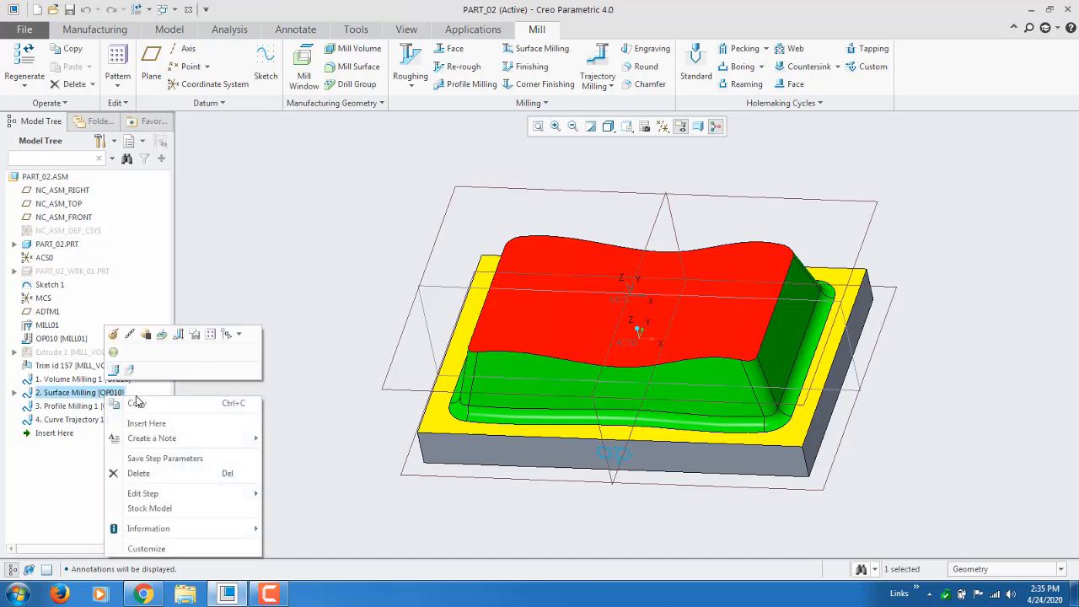
left_click(113, 334)
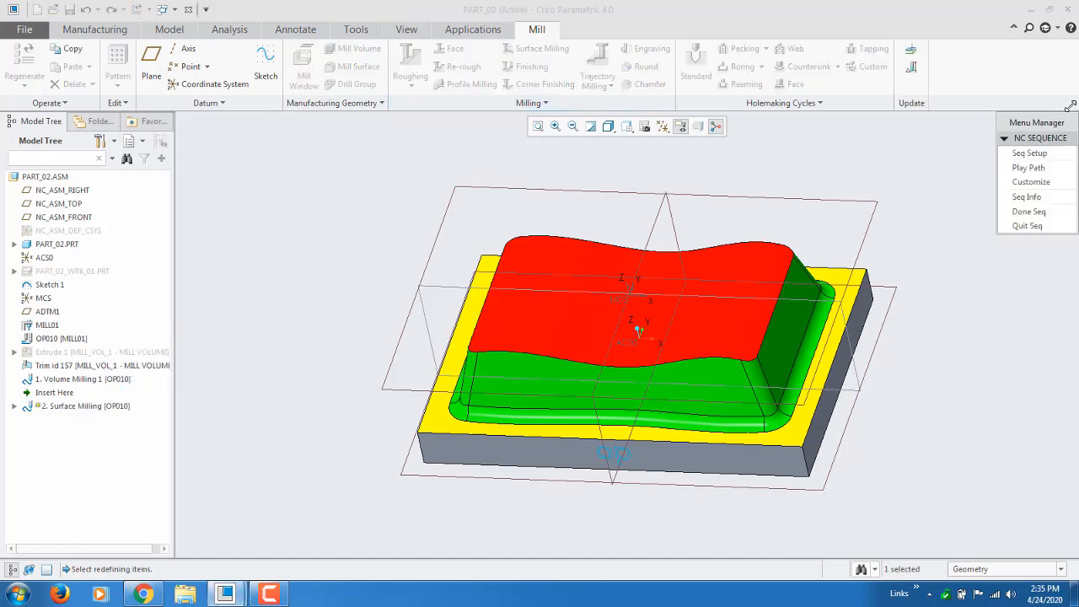
left_click_drag(1028, 124, 252, 153)
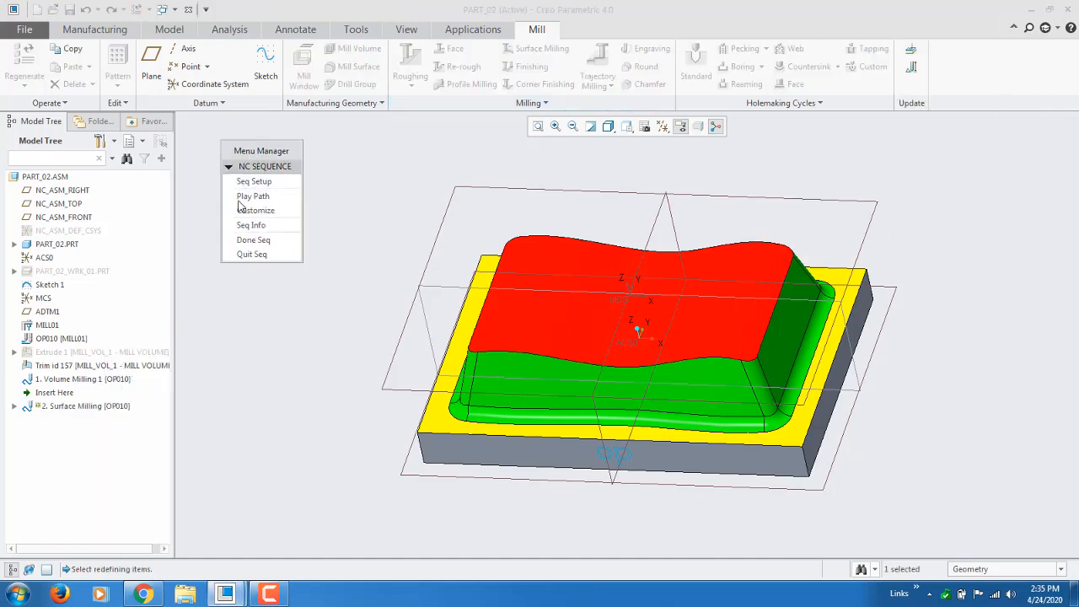
left_click(261, 183)
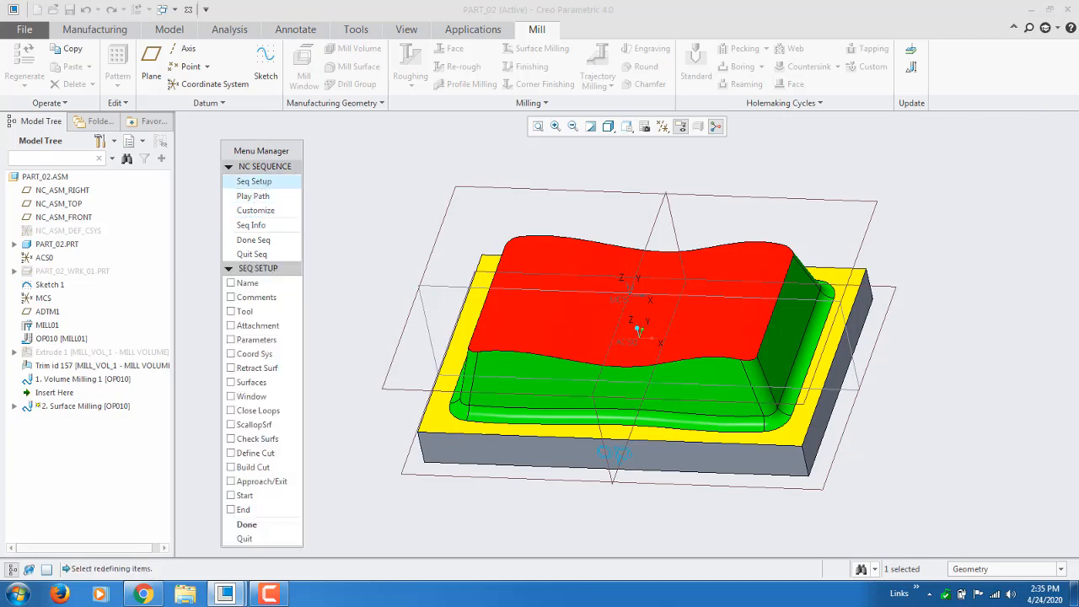
left_click(244, 538)
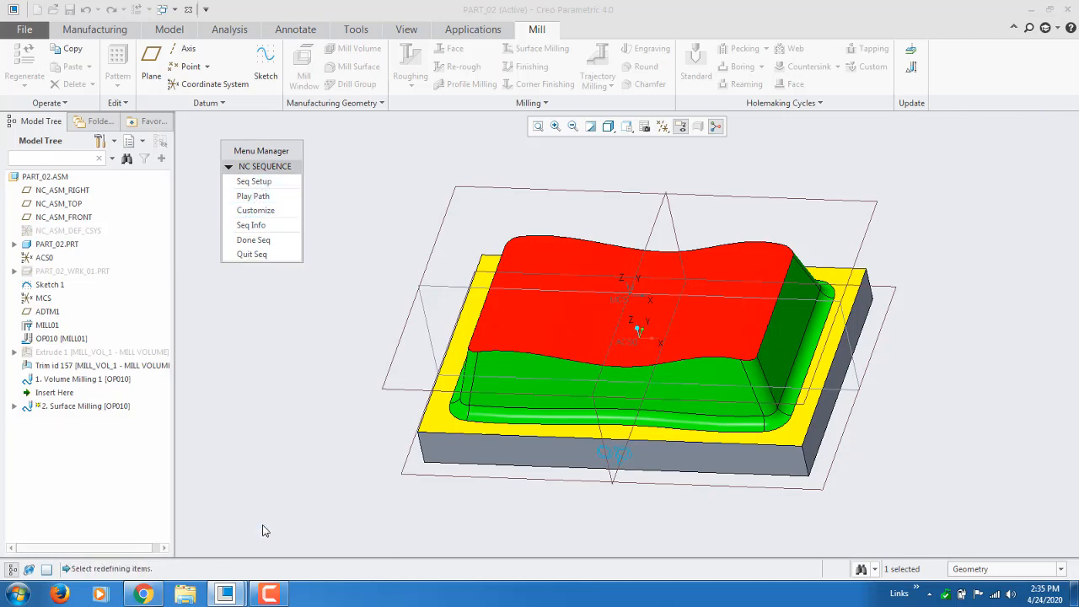
left_click(286, 241)
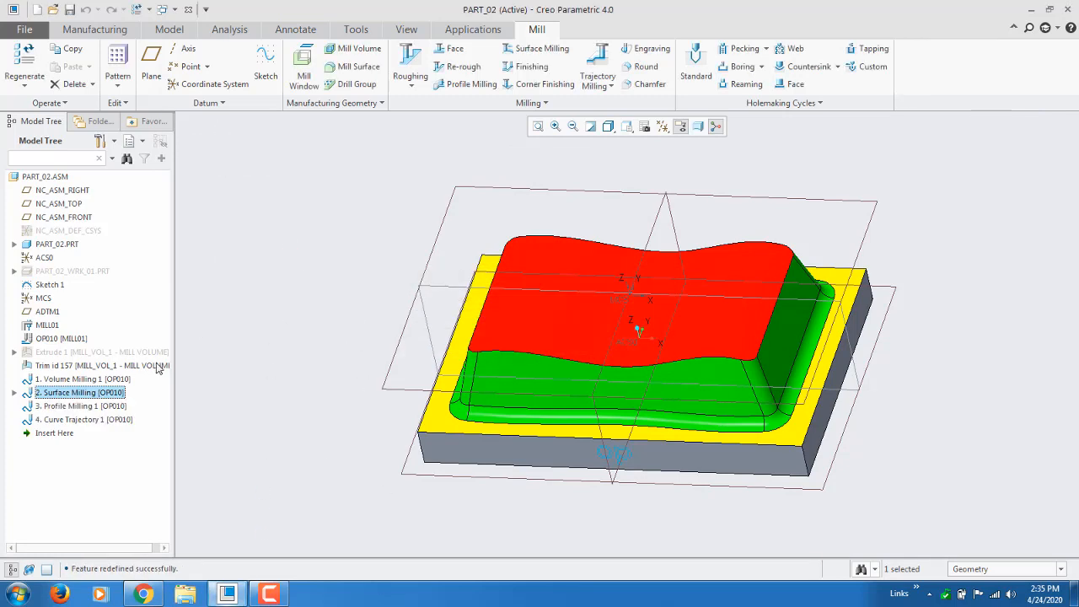
Open the definition of Profile Milling 1 to view its settings, and close it without changes.
right_click(97, 410)
left_click(121, 342)
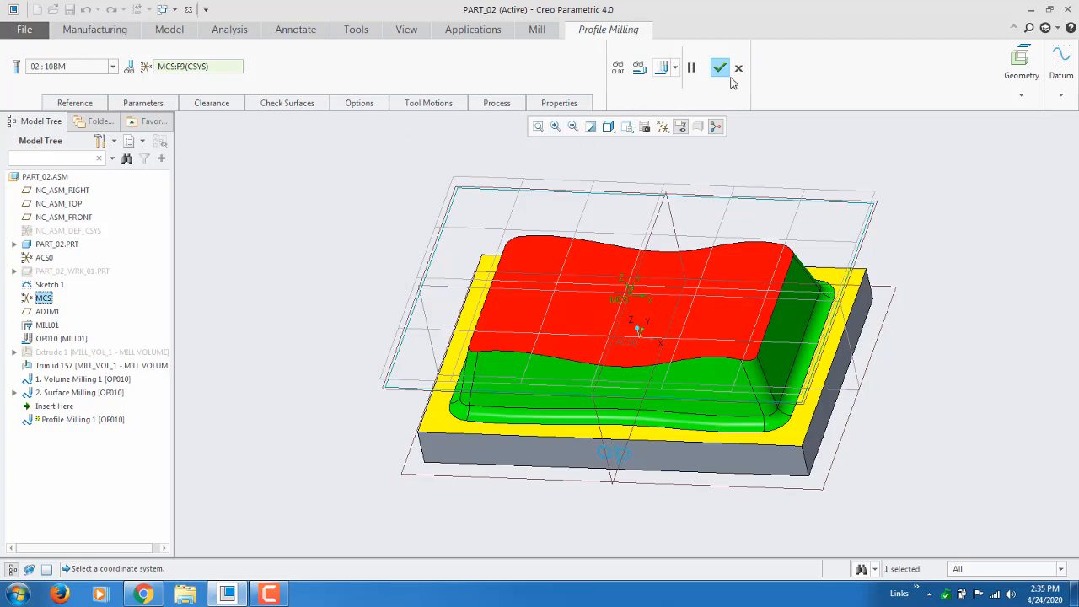
left_click(719, 68)
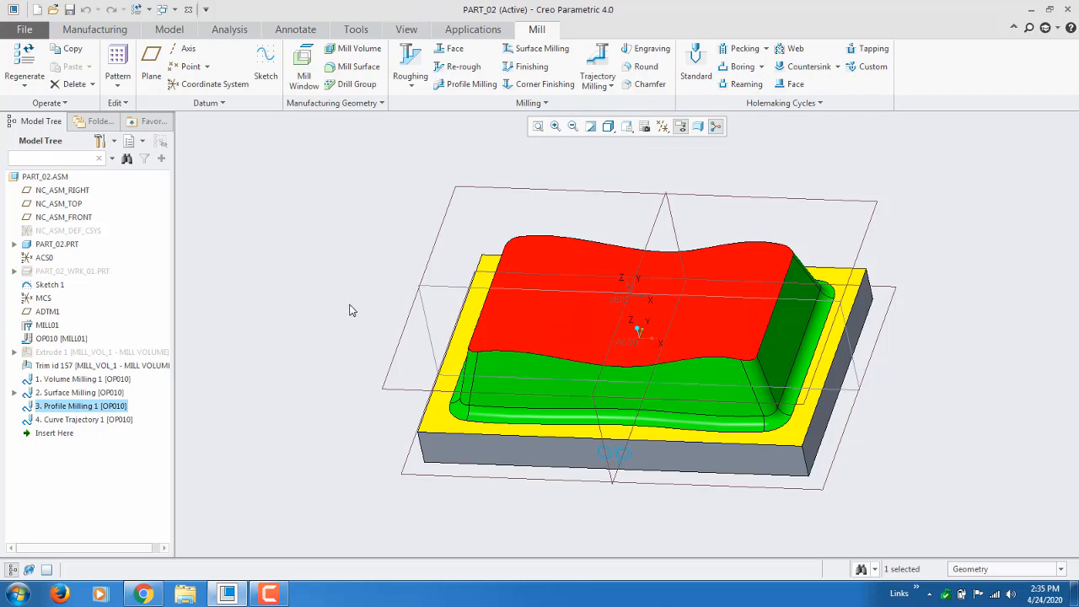
left_click(308, 323)
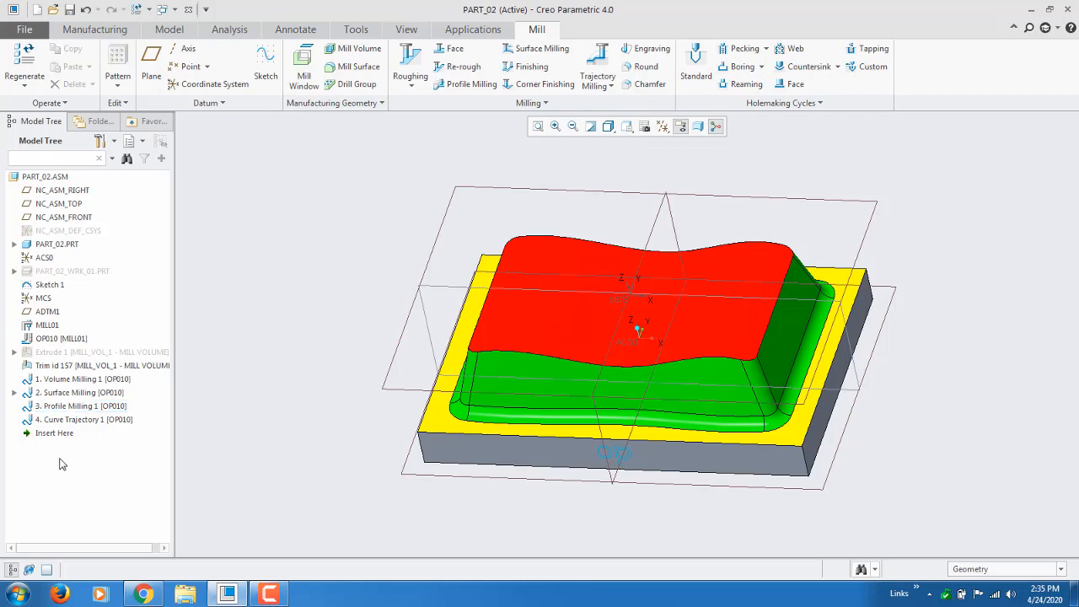
Reopen the Surface Milling sequence definition and start a Gouge Check on its tool path.
left_click(96, 395)
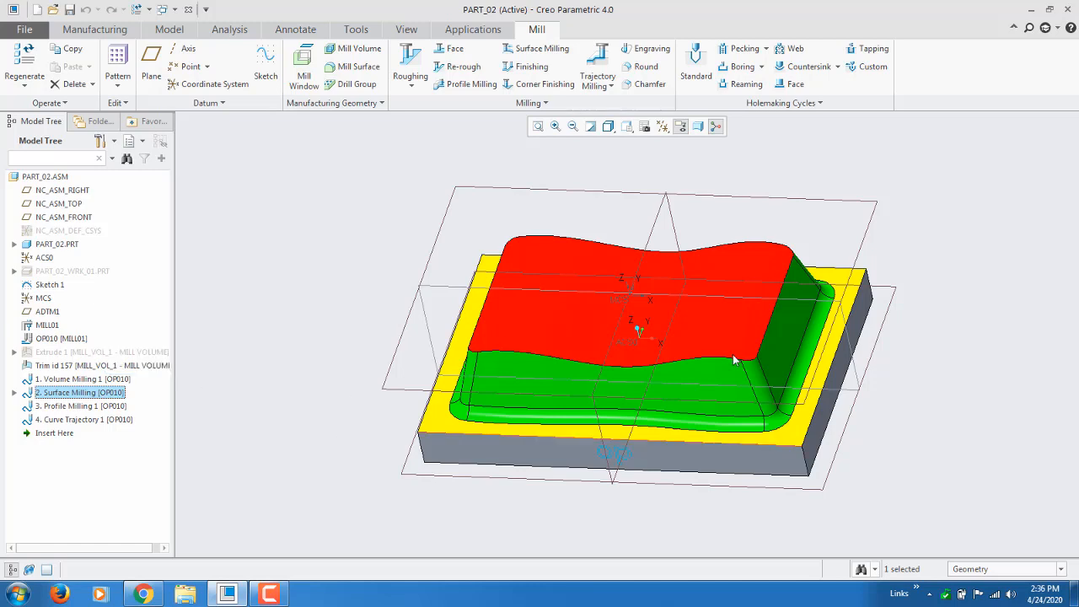
right_click(85, 393)
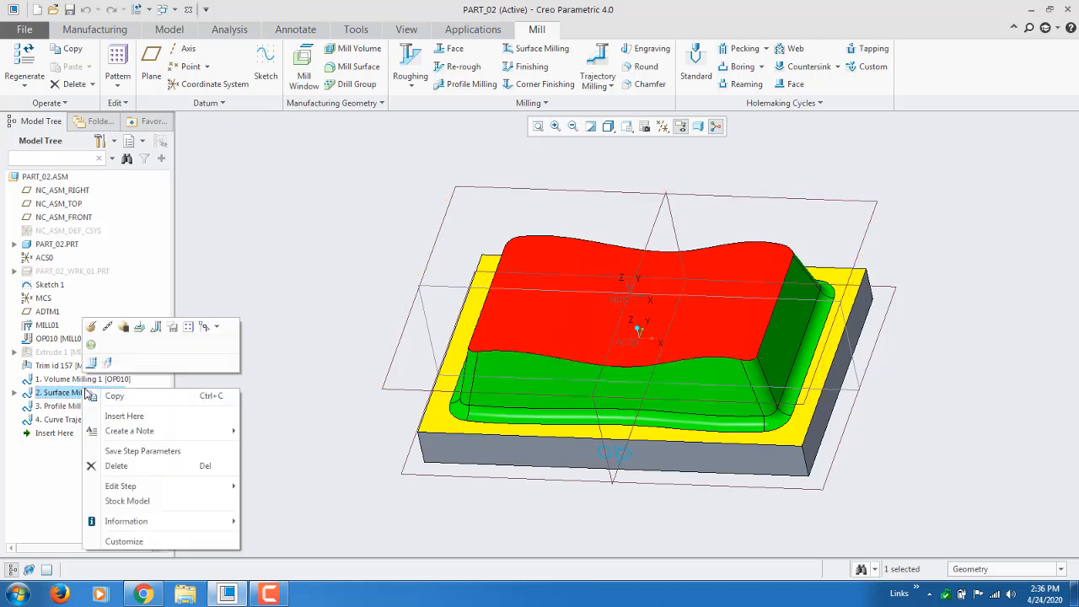
left_click(91, 328)
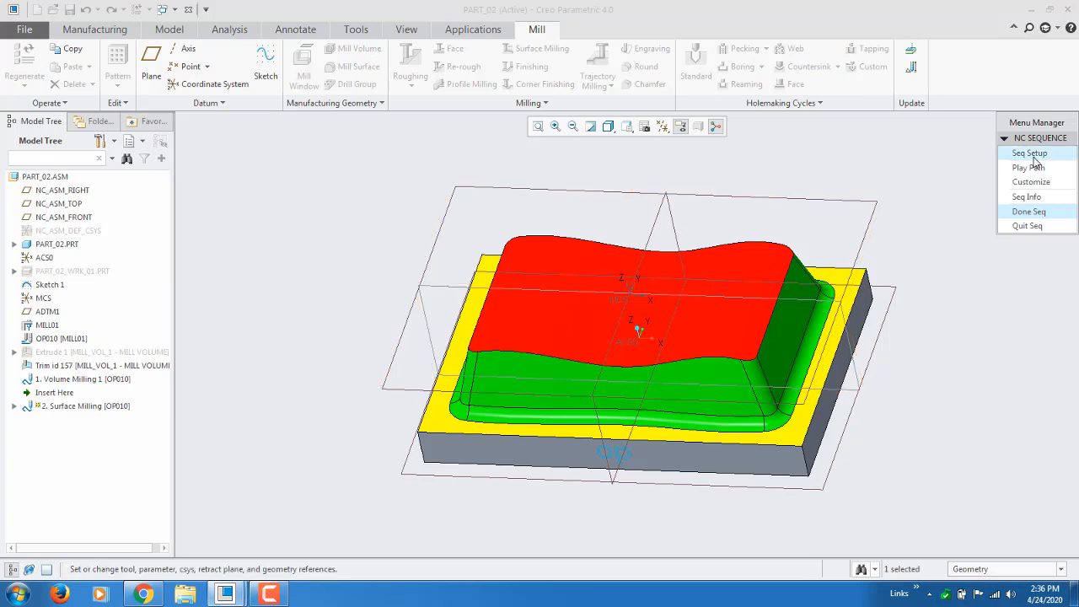
left_click(1031, 154)
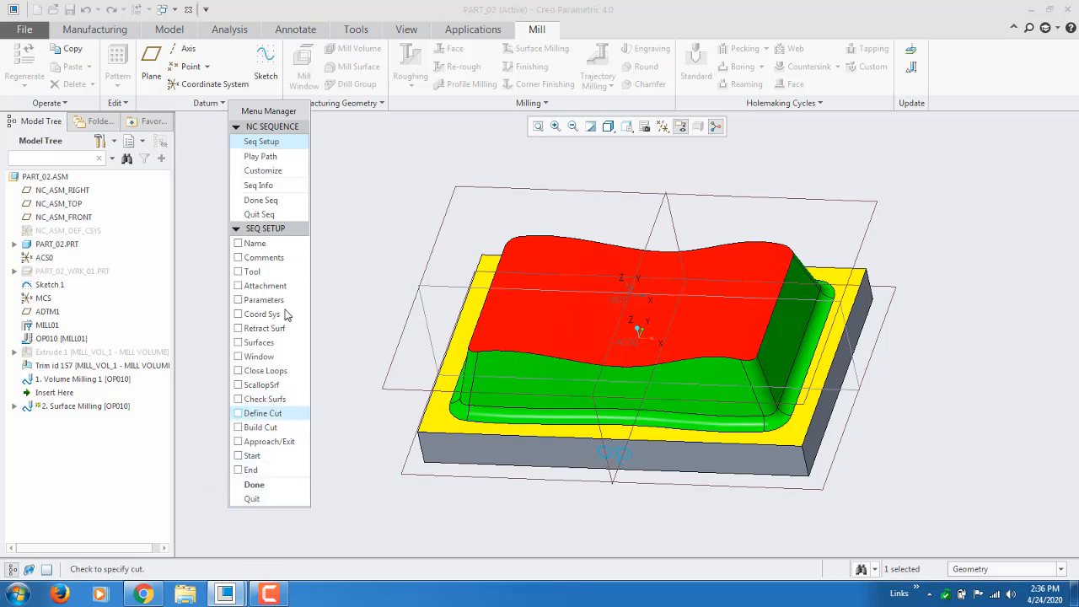
left_click(293, 157)
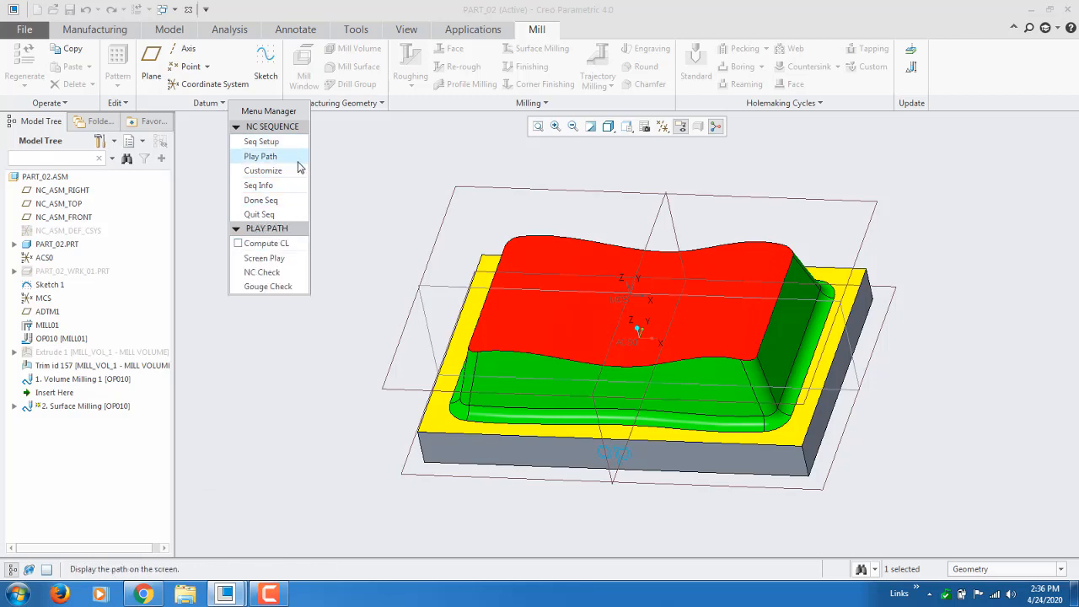
left_click(294, 292)
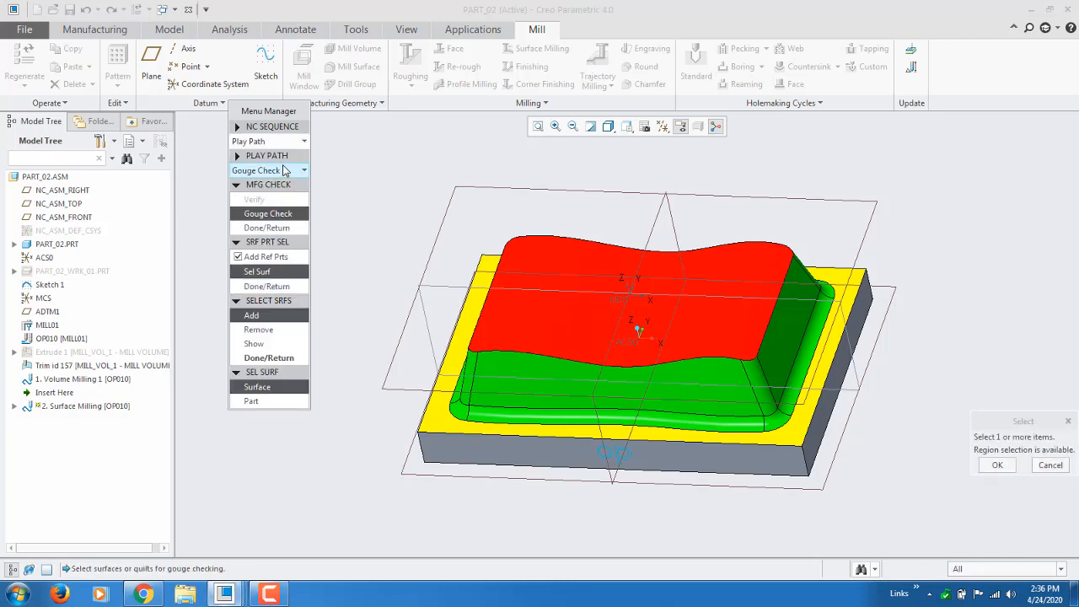
Specify all surfaces of the reference part PART_02 for the gouge check by selecting the whole part.
left_click(268, 388)
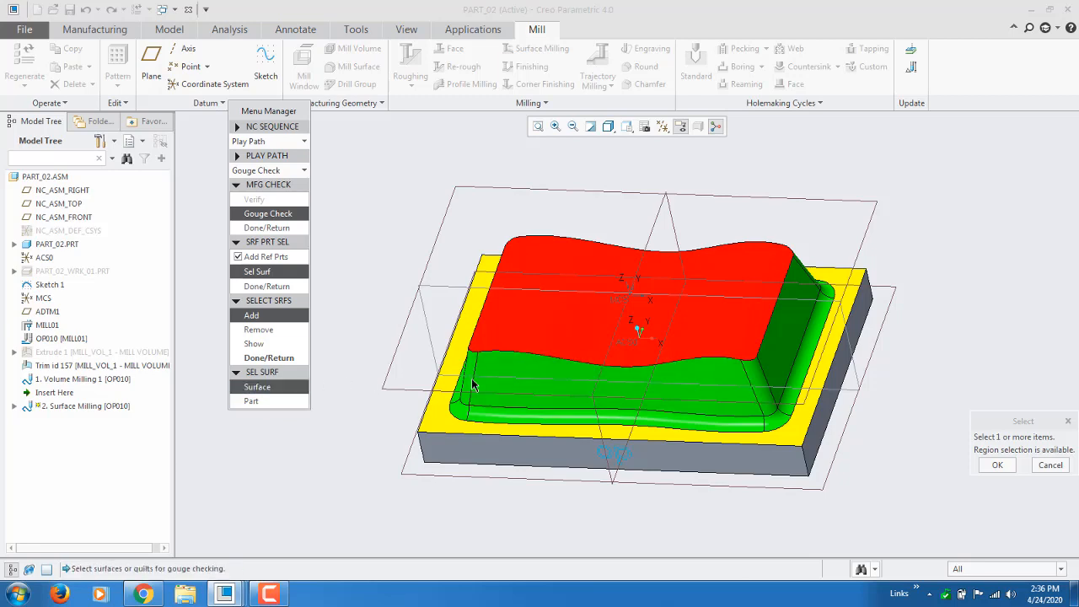
left_click(249, 402)
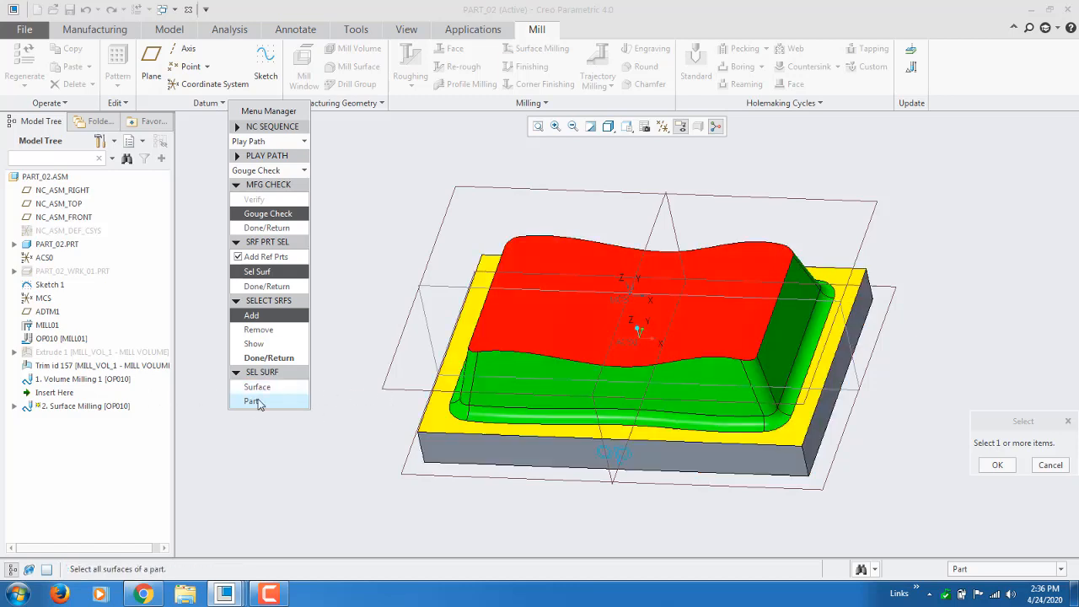
left_click(528, 389)
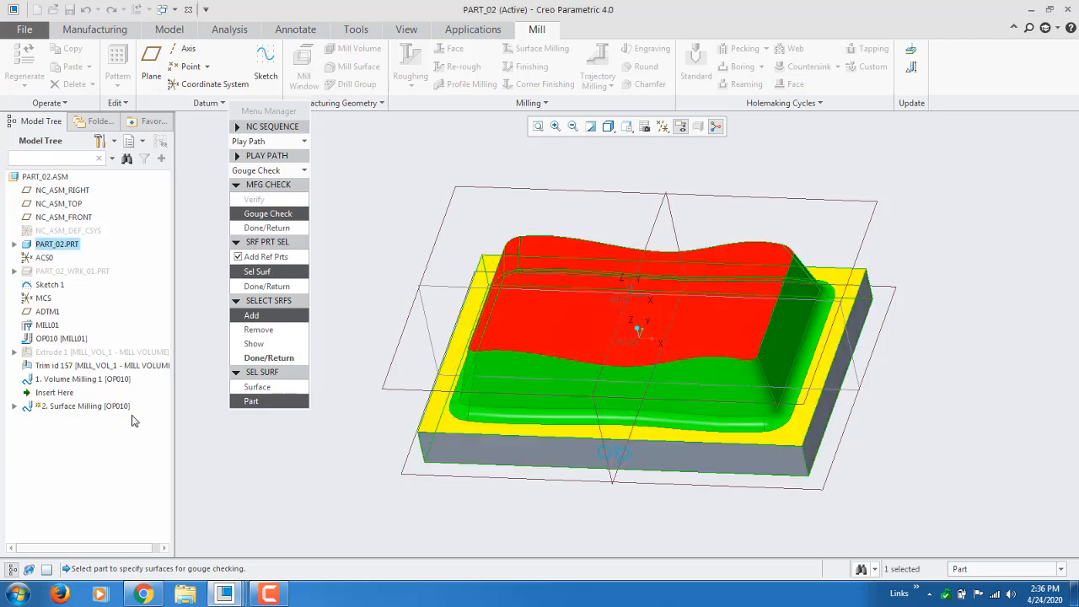
left_click(288, 360)
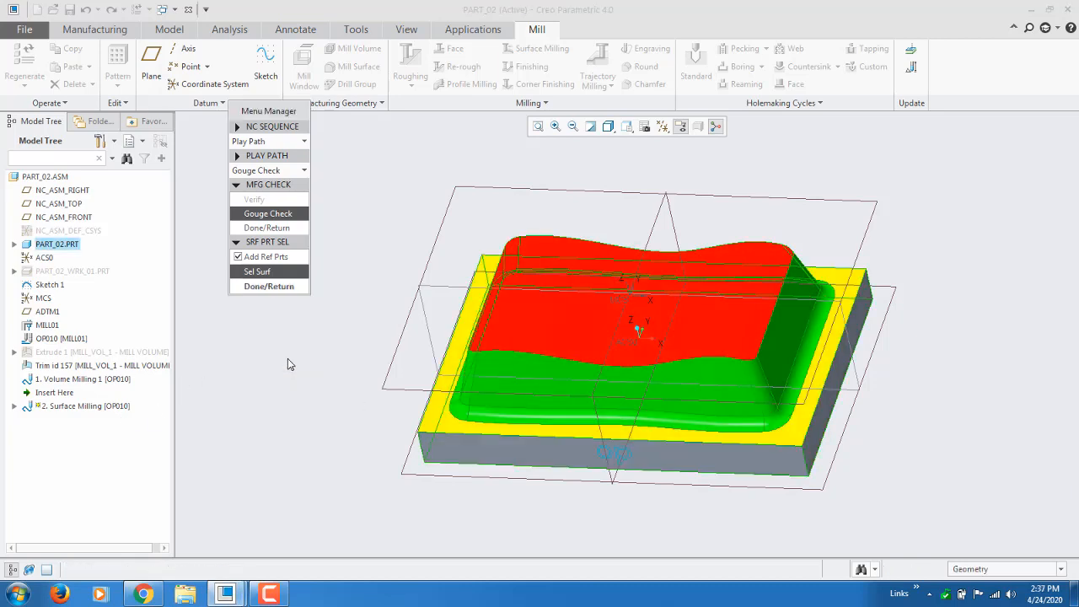
left_click(270, 286)
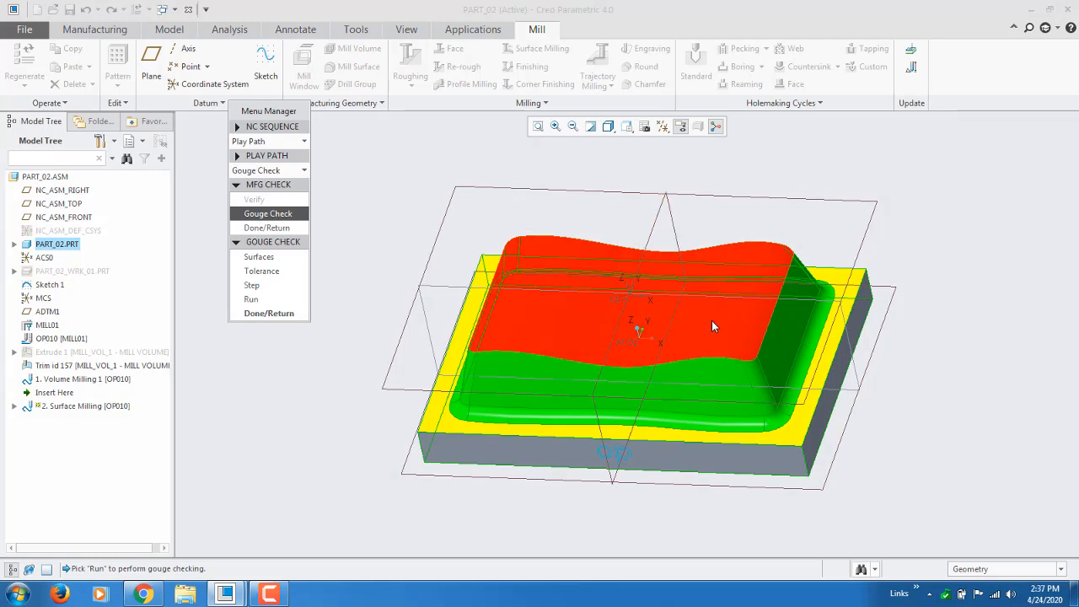
Run the gouge check on the surface milling path, inspect the displayed tool path, and exit the check.
middle_click_drag(546, 304, 570, 314)
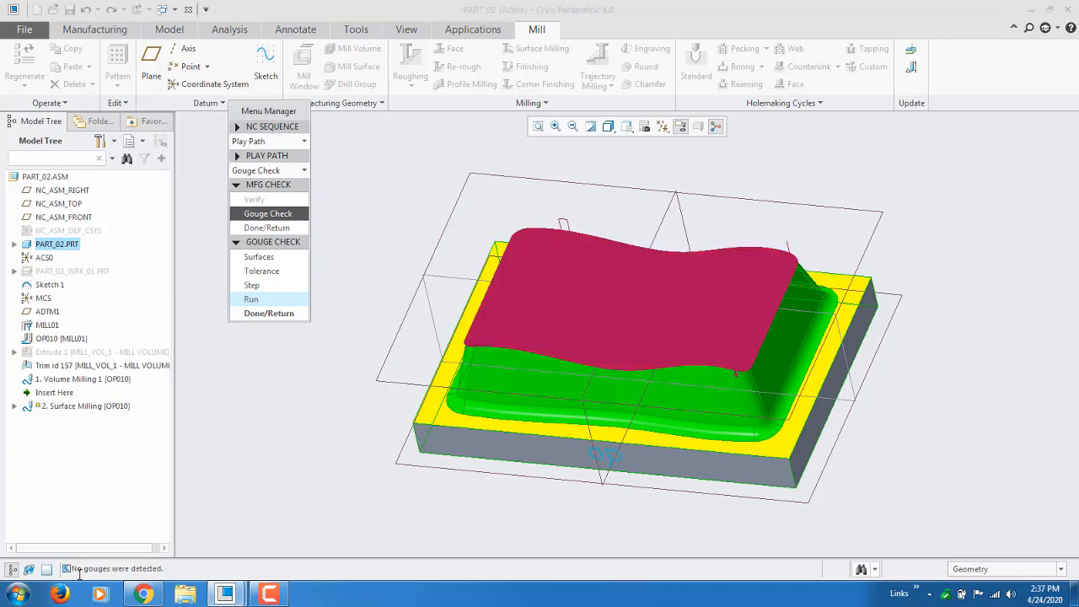
left_click(280, 298)
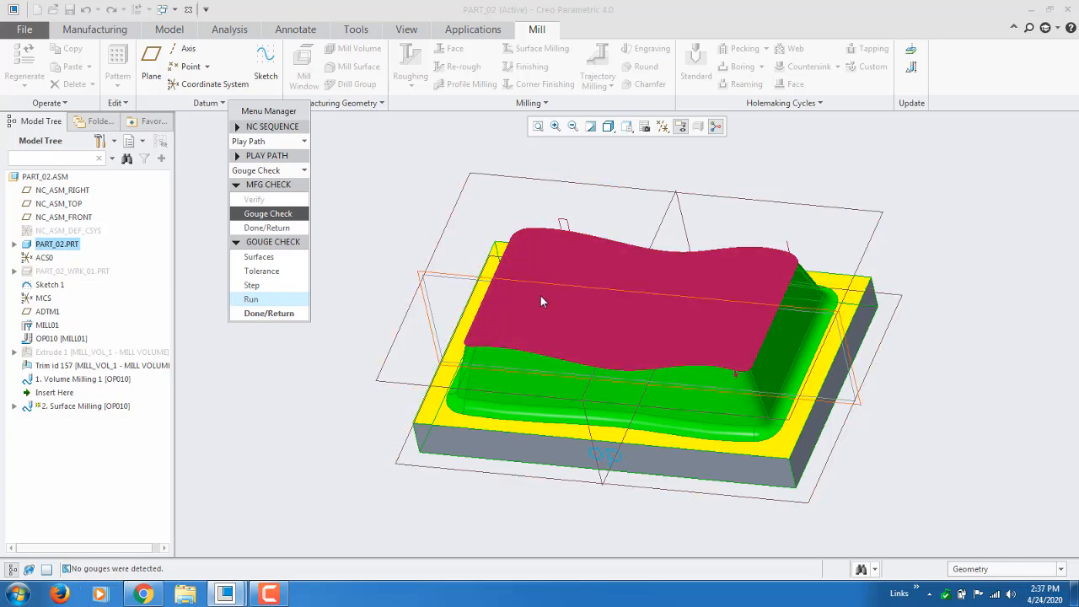
left_click(733, 278)
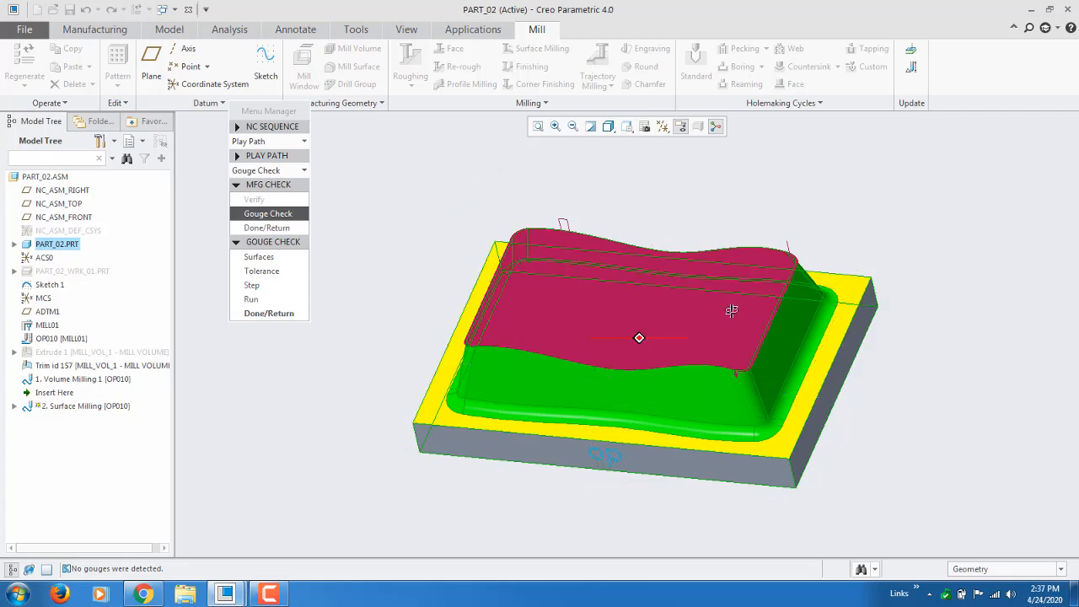
mouse_move(638, 338)
middle_mouse_down()
mouse_move(731, 316)
mouse_move(726, 250)
mouse_move(720, 267)
middle_mouse_up()
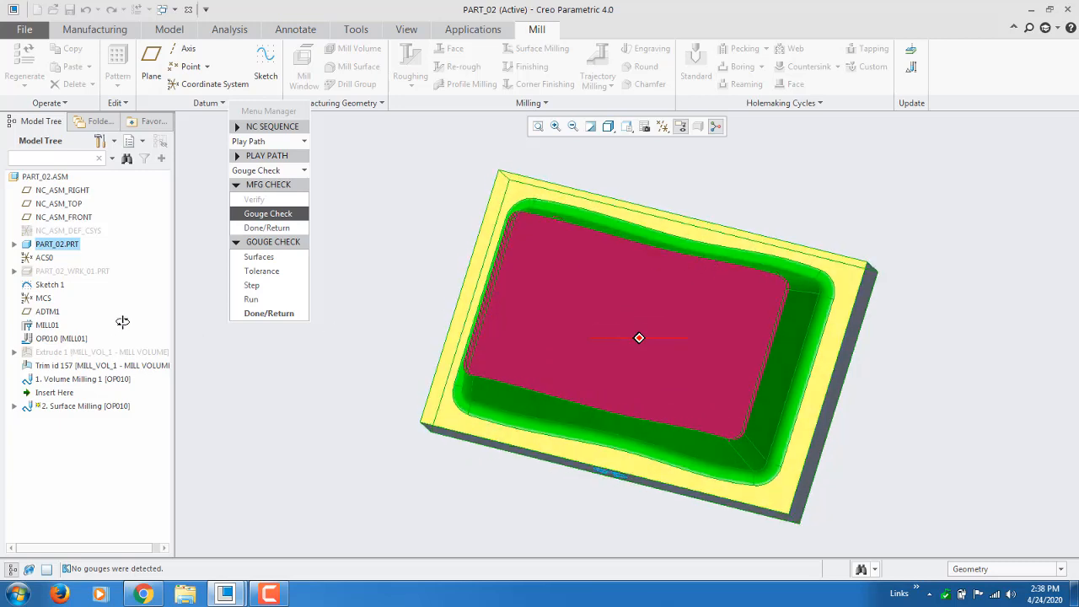
left_click(268, 312)
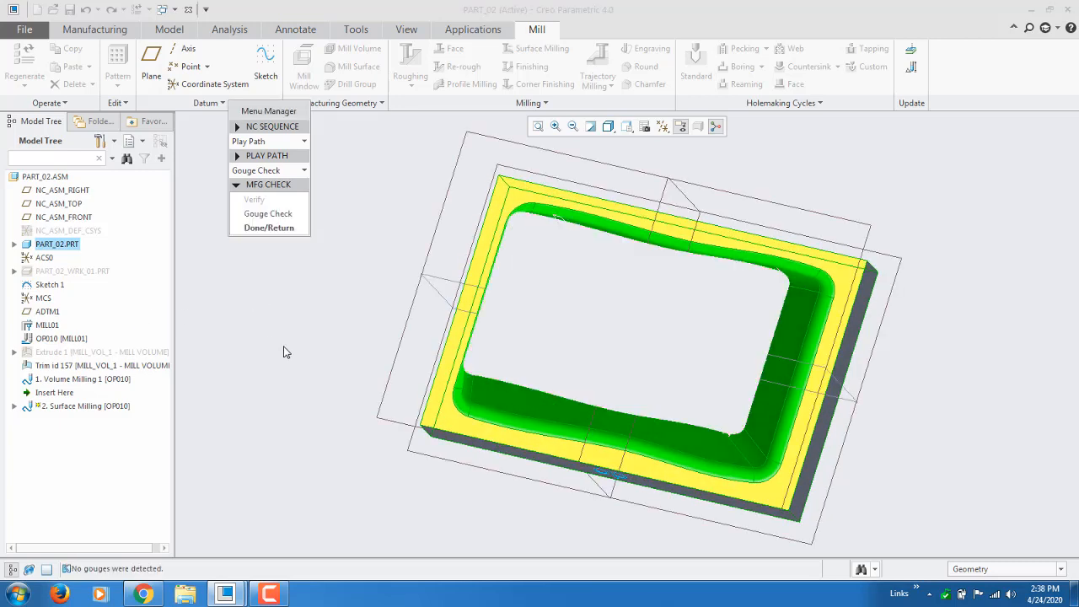
left_click(293, 228)
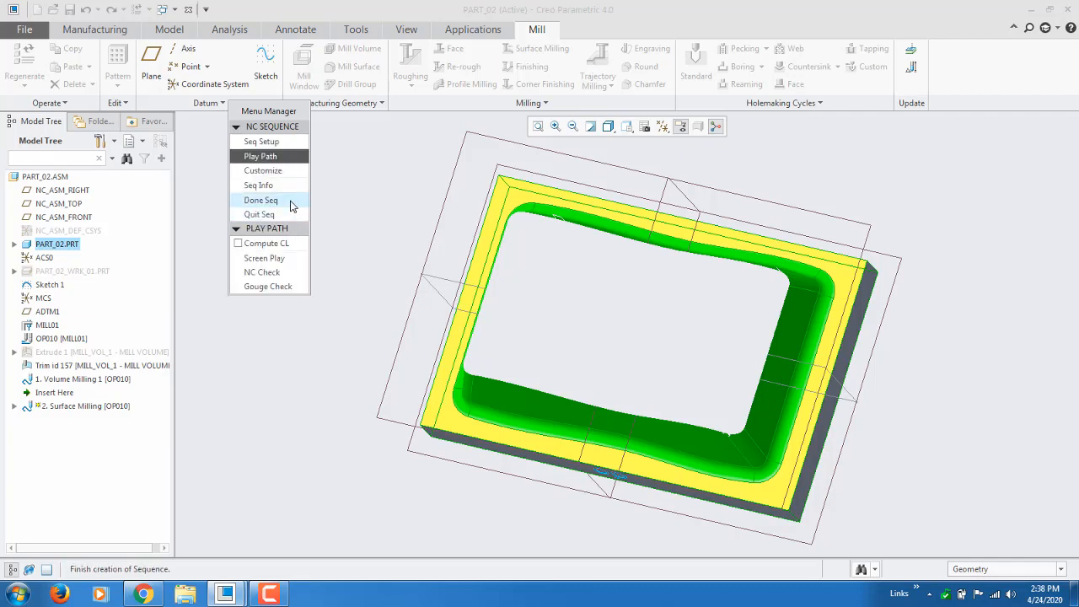
Finish the Surface Milling redefinition and reopen the sequence definition at its setup options.
left_click(260, 199)
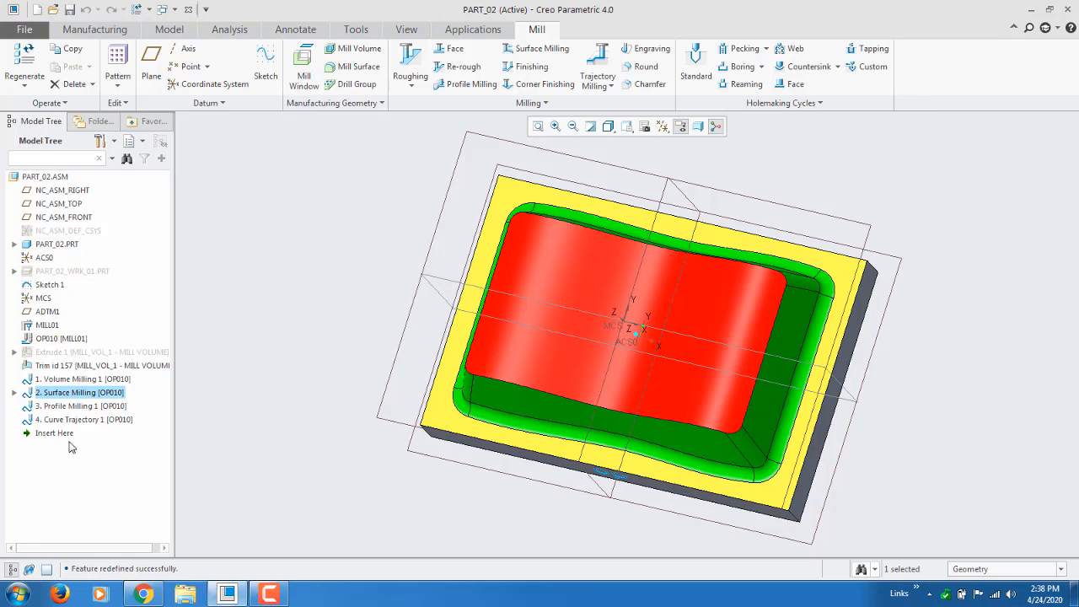
right_click(85, 396)
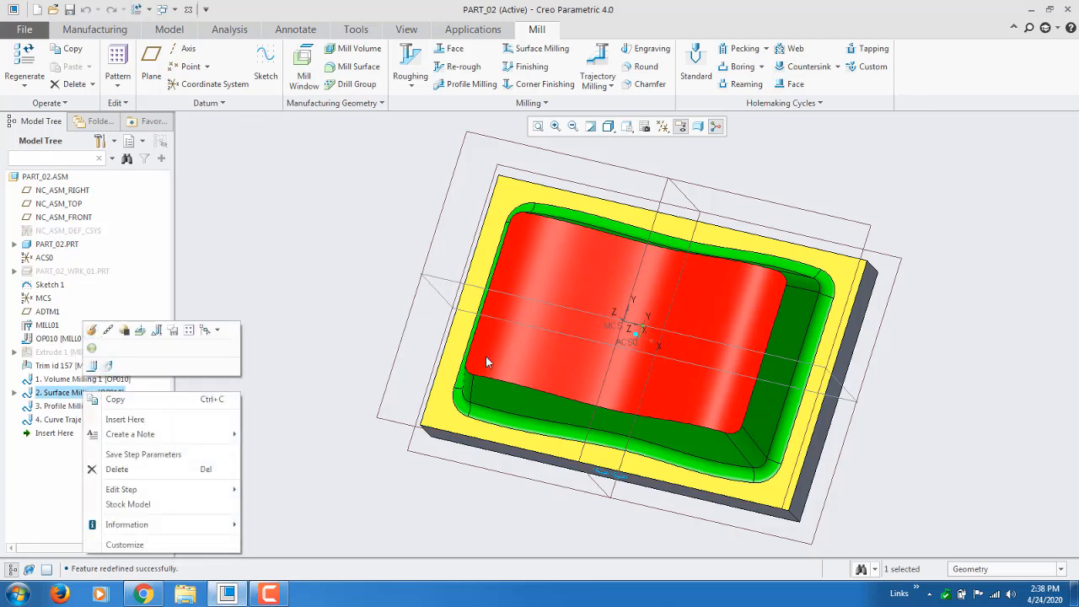
left_click(92, 330)
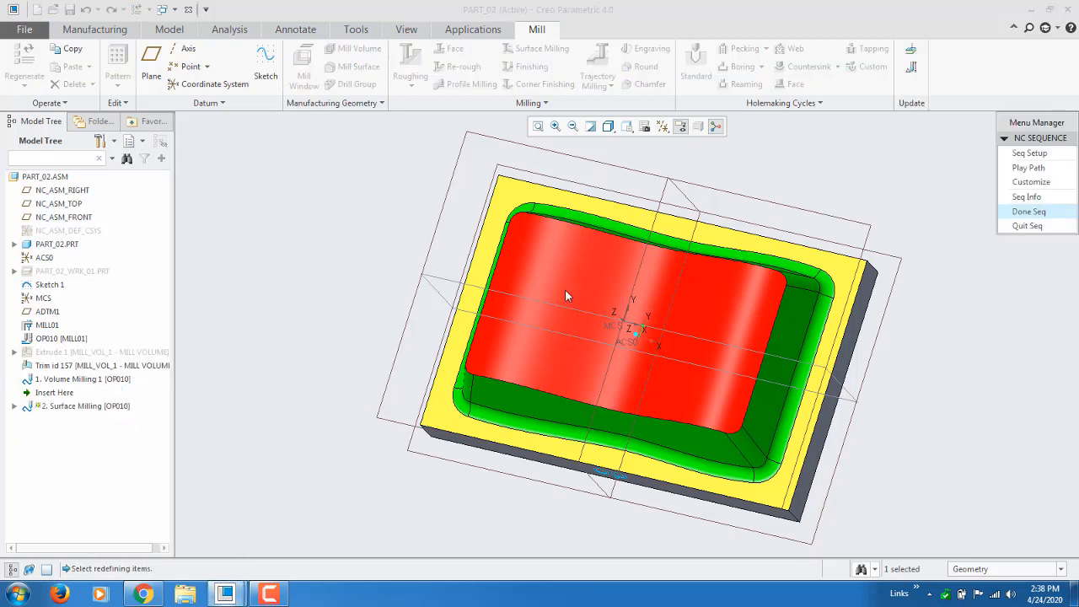
left_click_drag(1037, 127, 229, 137)
left_click(224, 167)
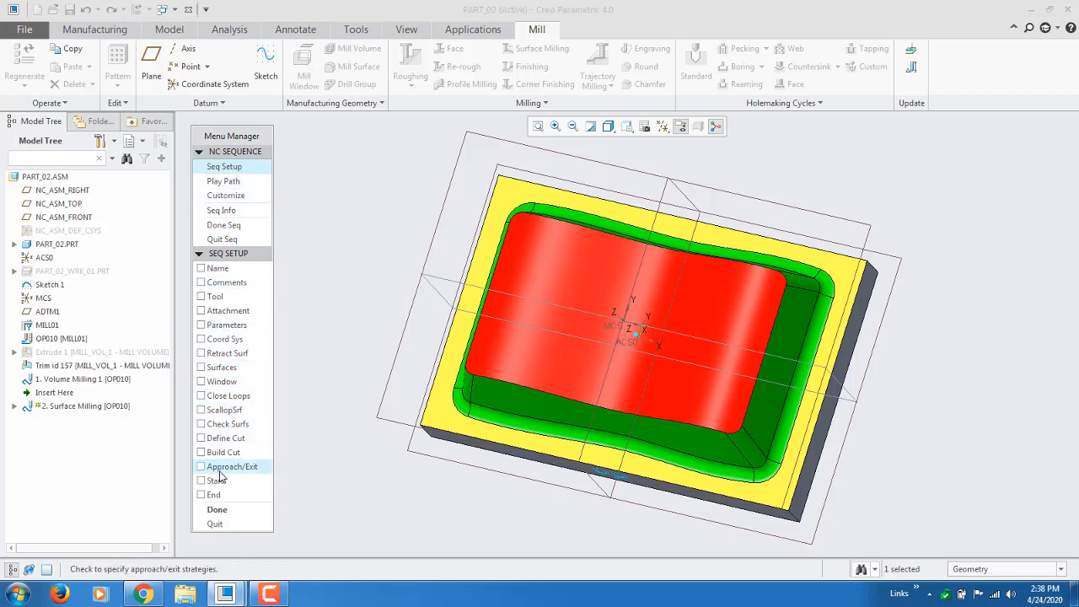
Choose only Check Surfs as the setup item to define for the Surface Milling sequence.
left_click(243, 424)
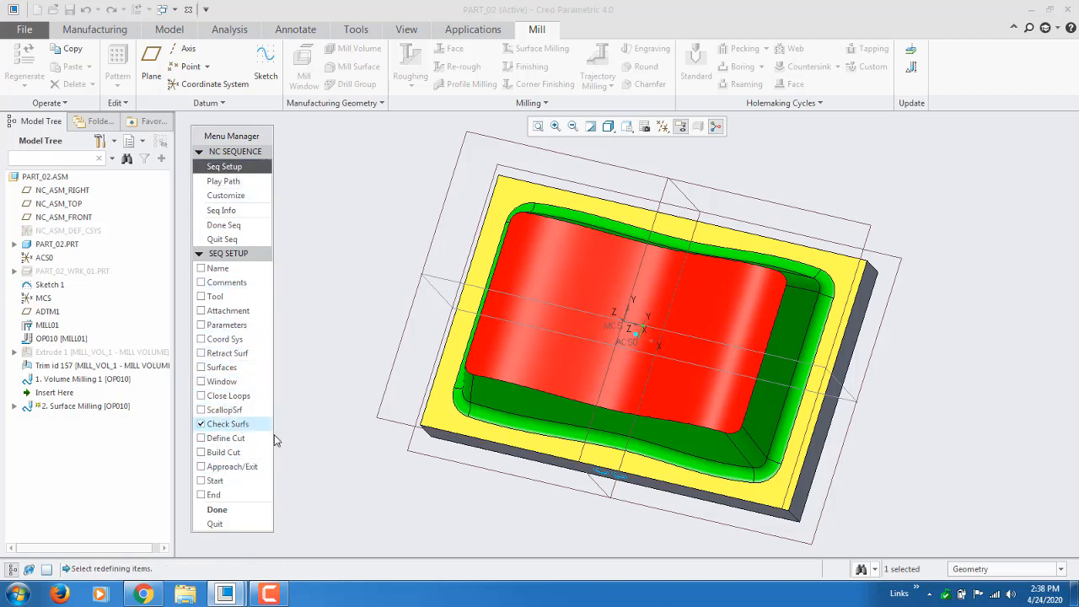
middle_click_drag(466, 399, 487, 323)
key("ctrl+d")
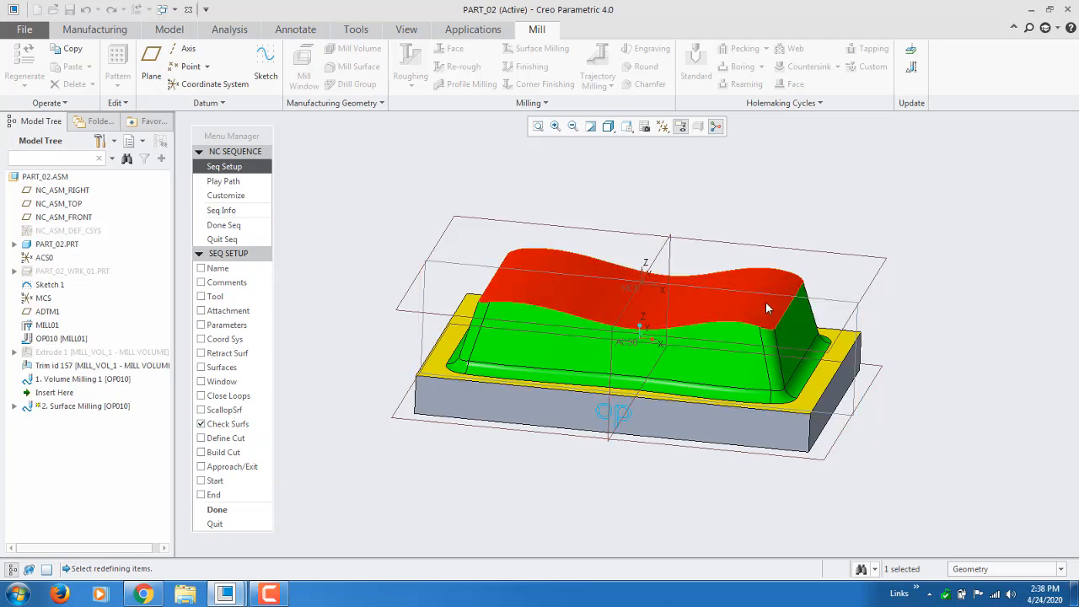
mouse_move(544, 304)
middle_mouse_down()
mouse_move(539, 313)
mouse_move(477, 306)
middle_mouse_up()
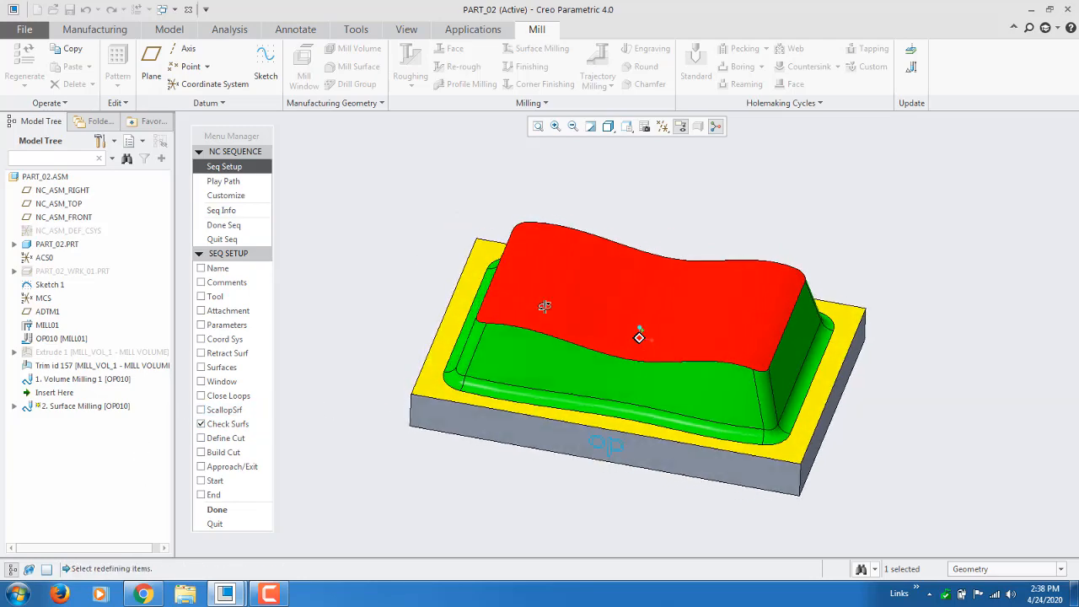
left_click(216, 426)
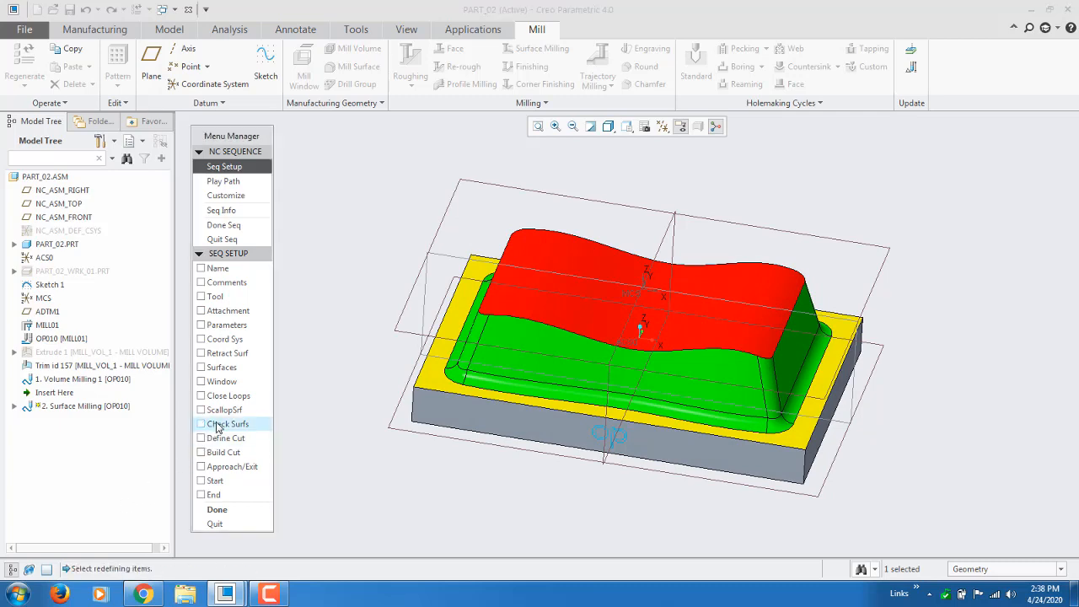
left_click(231, 509)
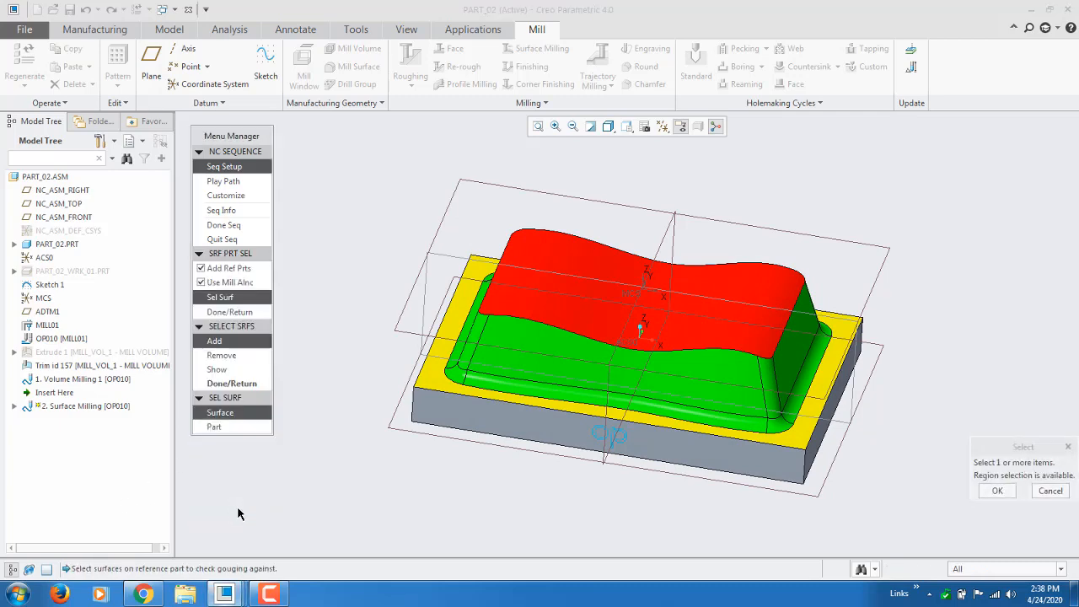
Add the whole reference part PART_02 as check surfaces and complete the Surface Milling sequence.
left_click(211, 427)
left_click(552, 407)
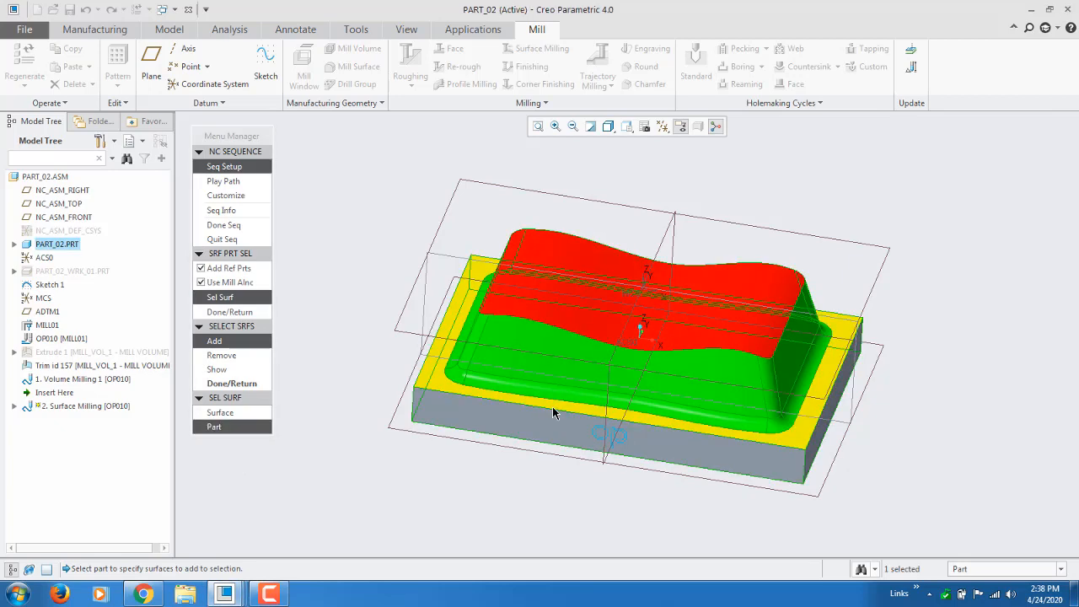
left_click(249, 387)
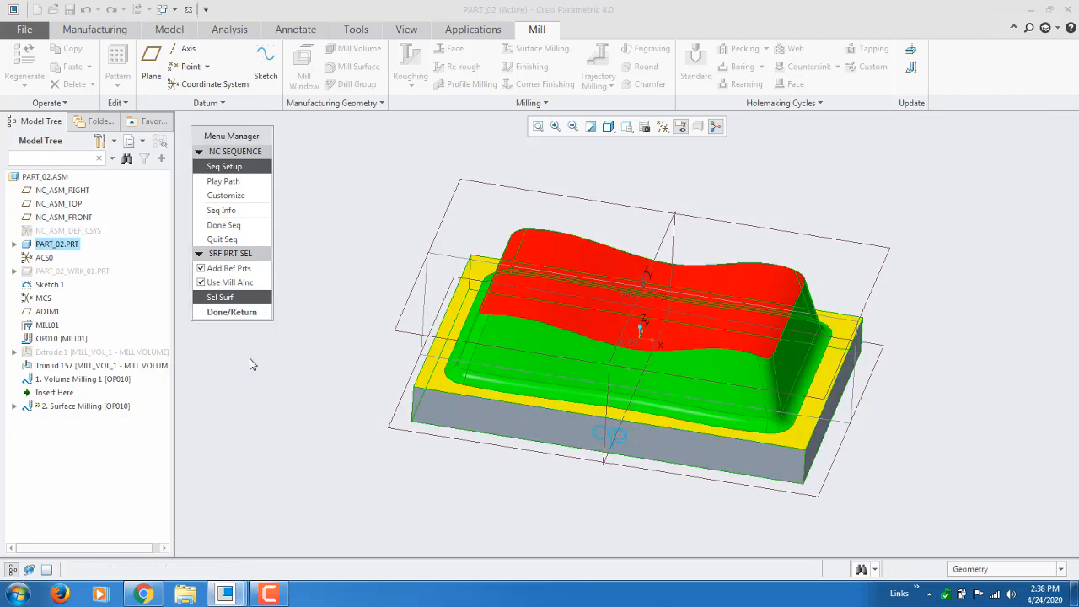
left_click(247, 313)
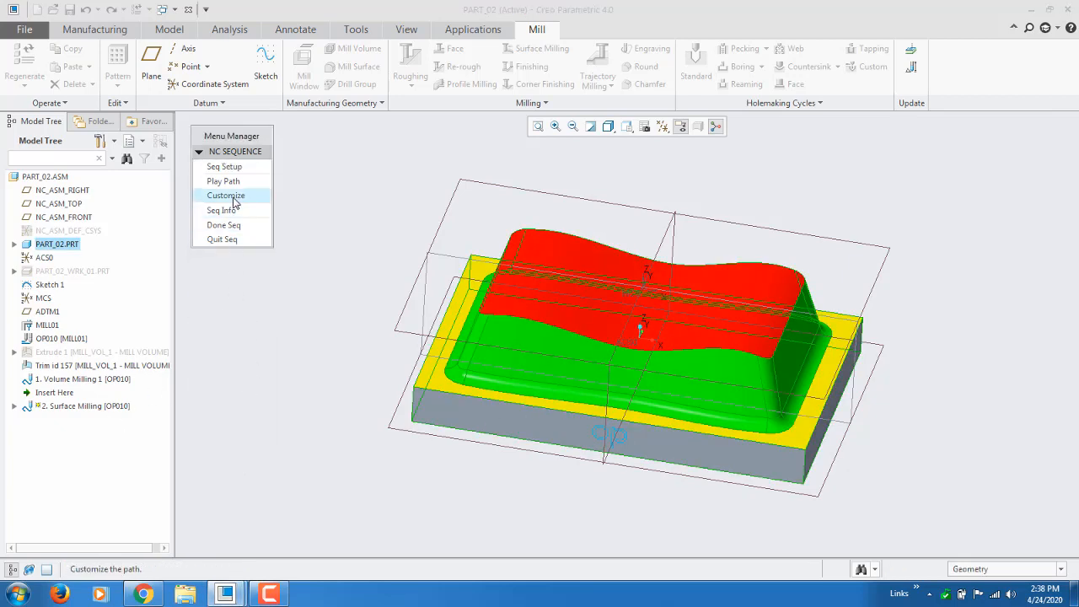
left_click(223, 225)
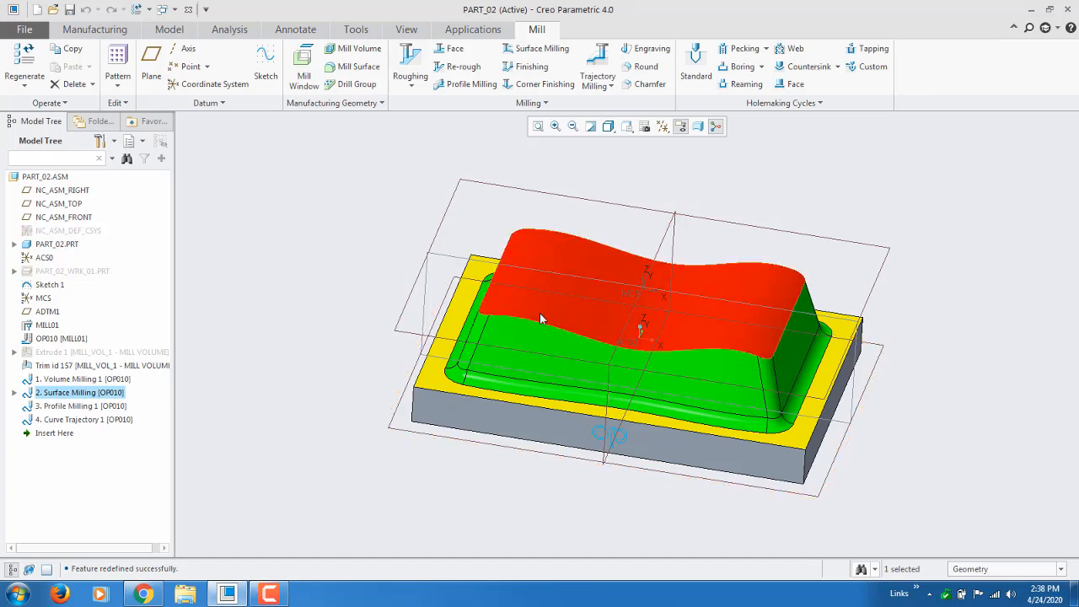
Open the Profile Milling 1 definition and start a Gouge Check on its tool path.
middle_click_drag(772, 319, 729, 356)
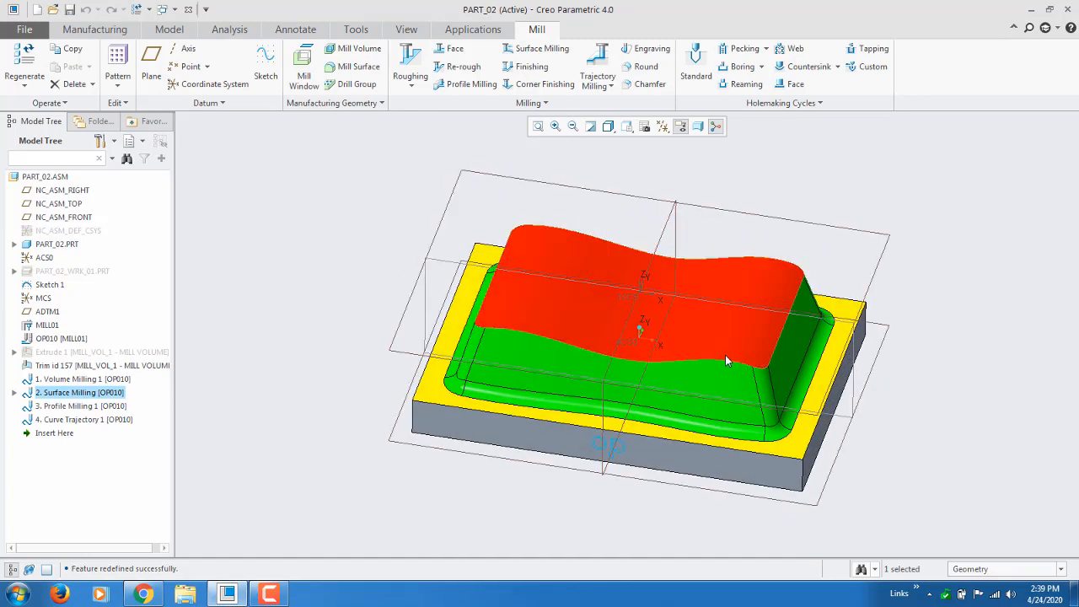
middle_click_drag(674, 338, 674, 330)
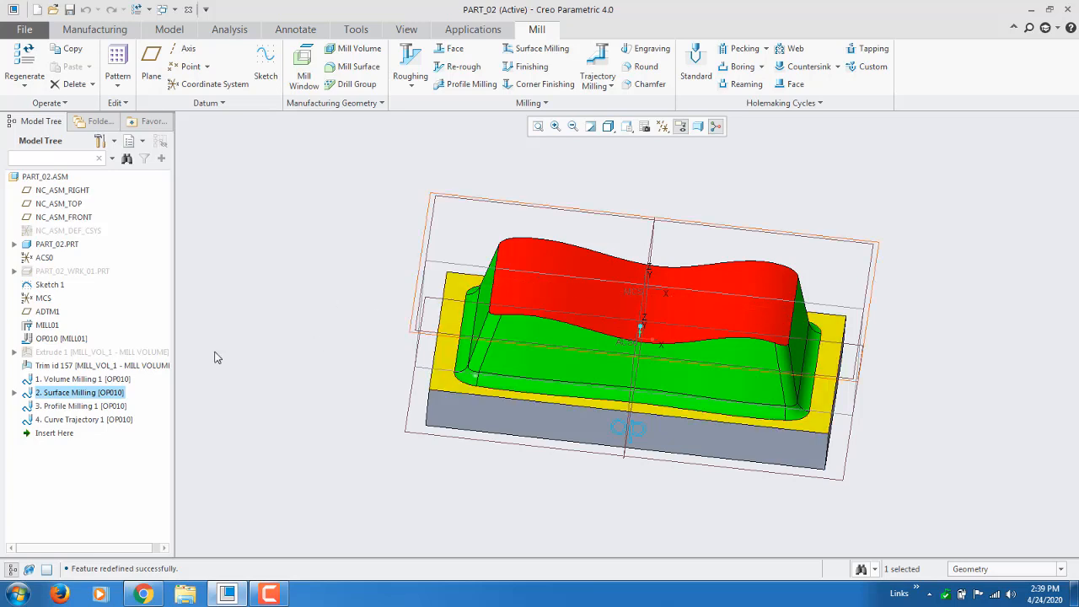
right_click(69, 408)
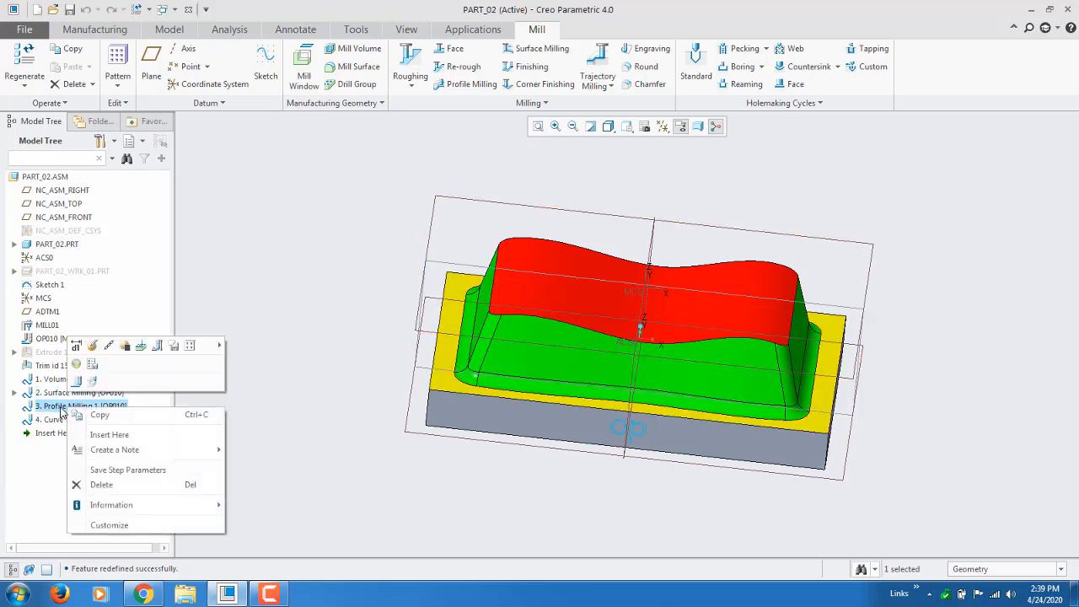
left_click(92, 346)
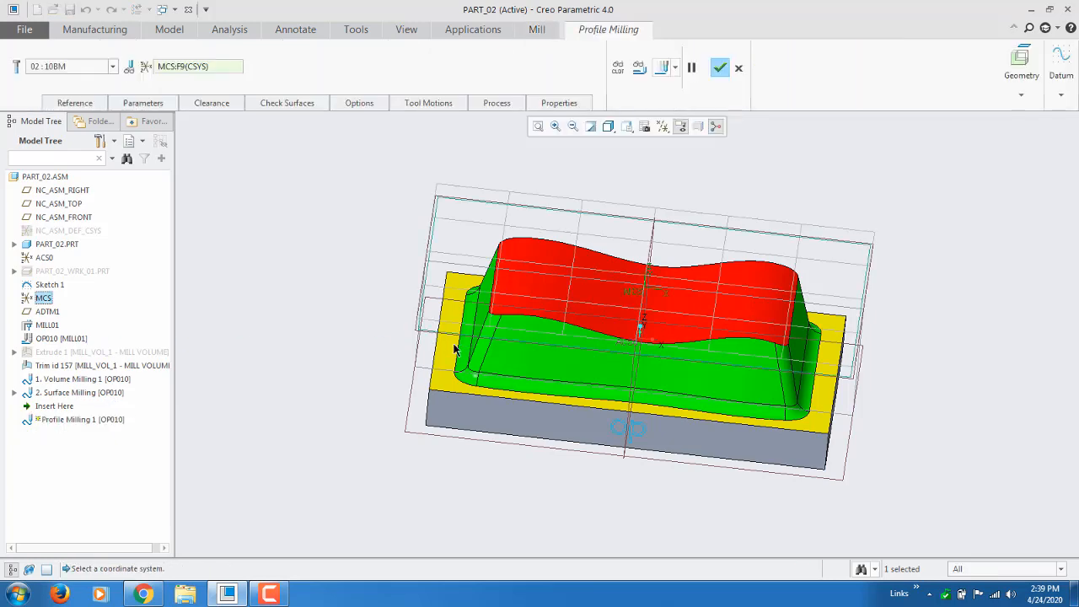
mouse_move(400, 344)
middle_mouse_down()
mouse_move(378, 356)
mouse_move(397, 329)
mouse_move(385, 342)
mouse_move(388, 333)
middle_mouse_up()
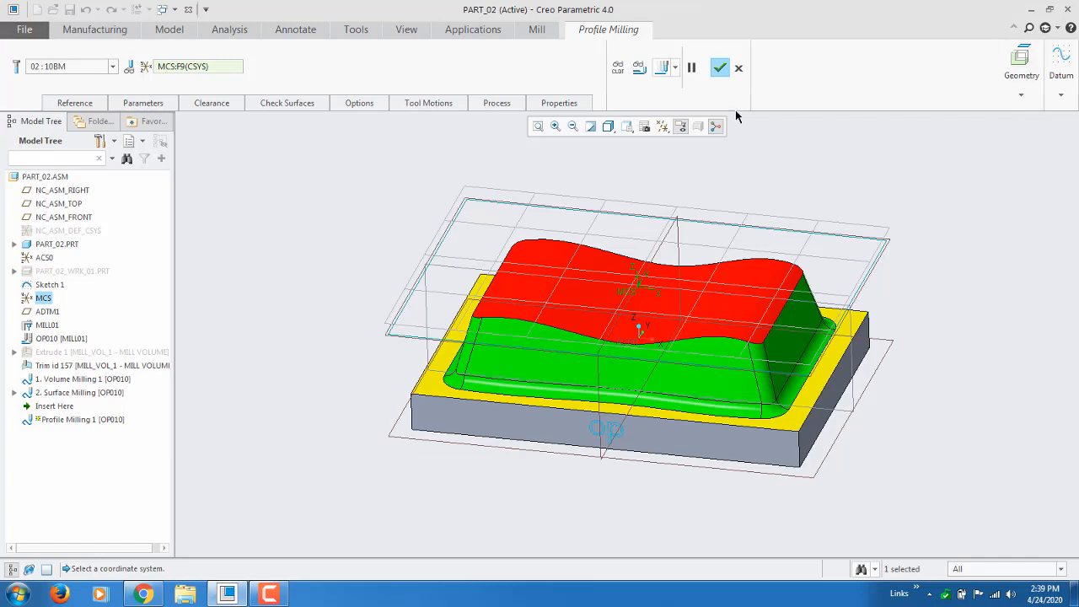
left_click(674, 67)
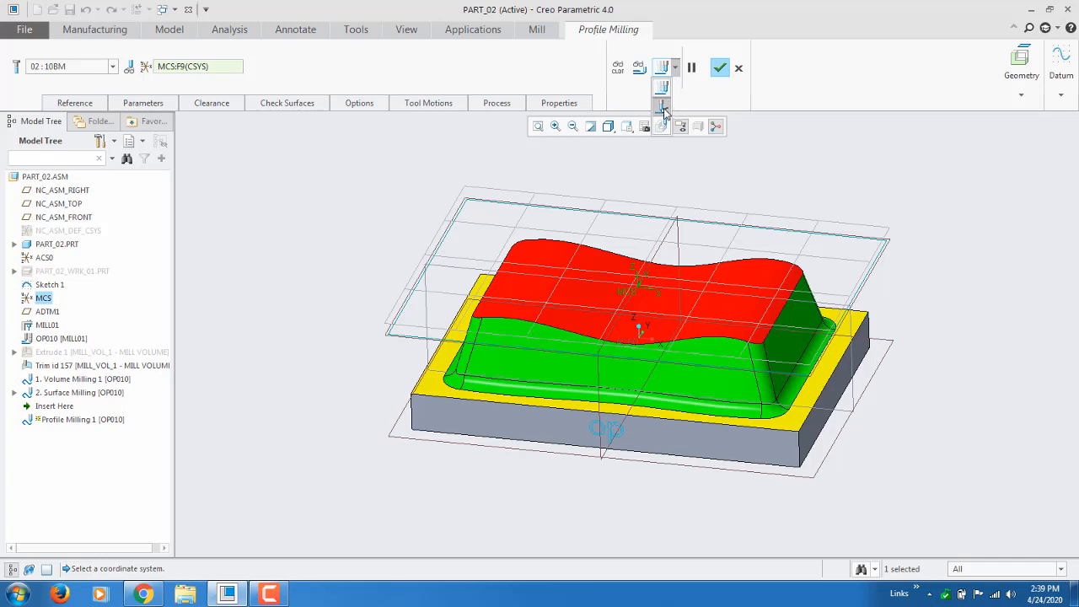
left_click(663, 108)
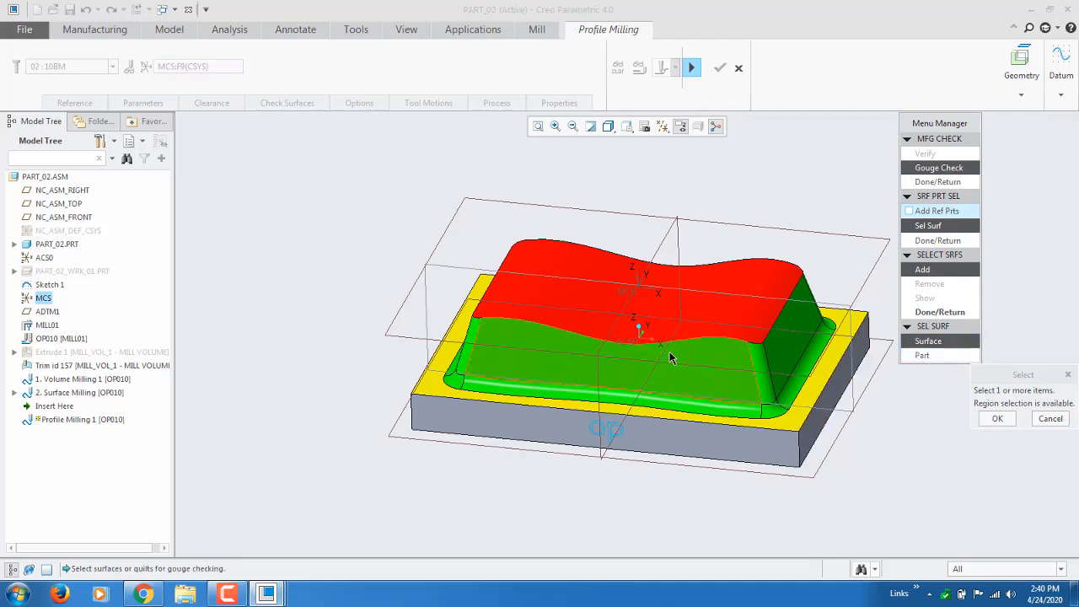
Specify all surfaces of the reference part PART_02 by whole-part selection and run the profile milling gouge check.
left_click(922, 356)
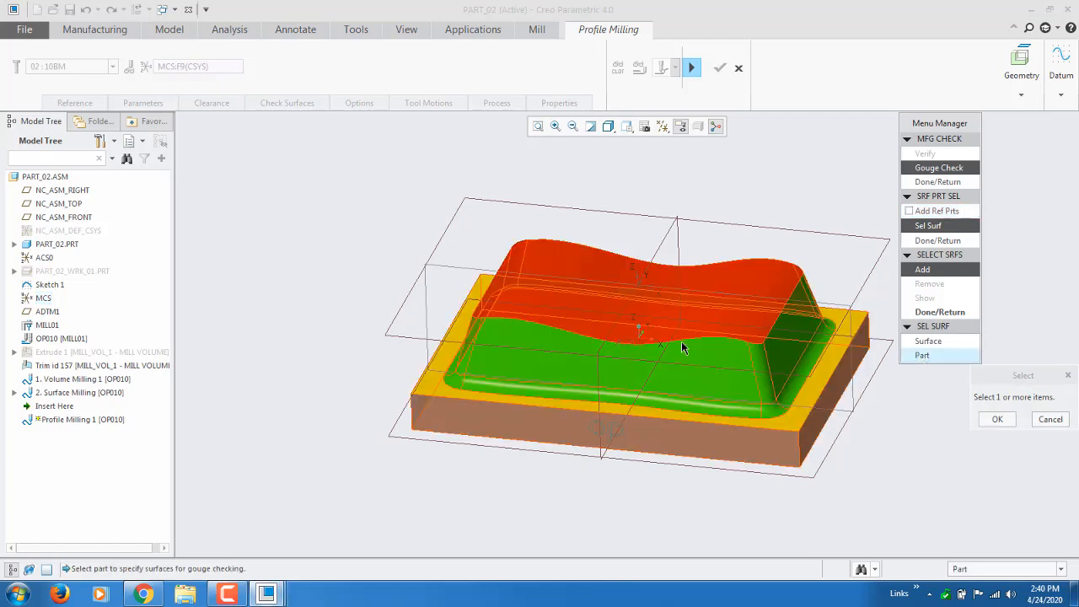
left_click(681, 343)
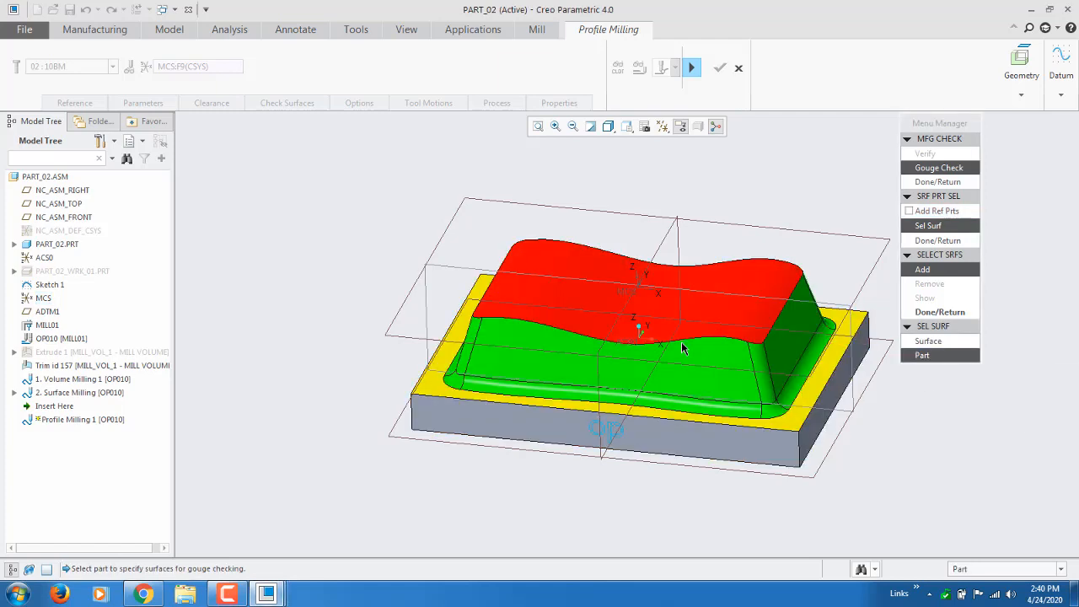
left_click(939, 319)
left_click(937, 241)
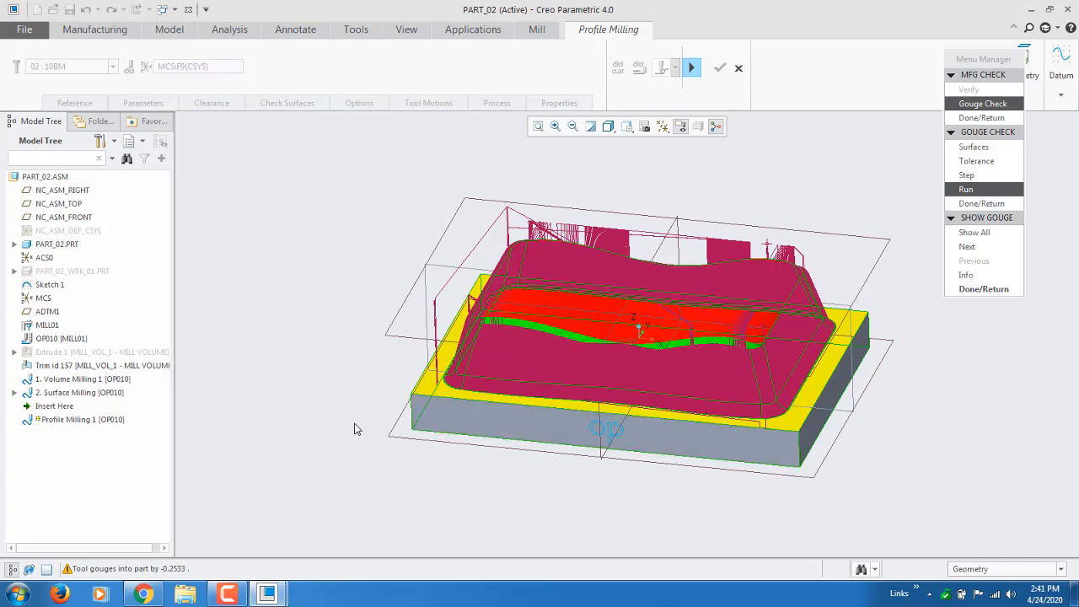
Show all detected gouges on the profile milling path and examine their locations around the part's corner and upper edge.
left_click(976, 233)
middle_click_drag(349, 473, 451, 431)
scroll(461, 423, "down", 3)
scroll(461, 423, "down", 6)
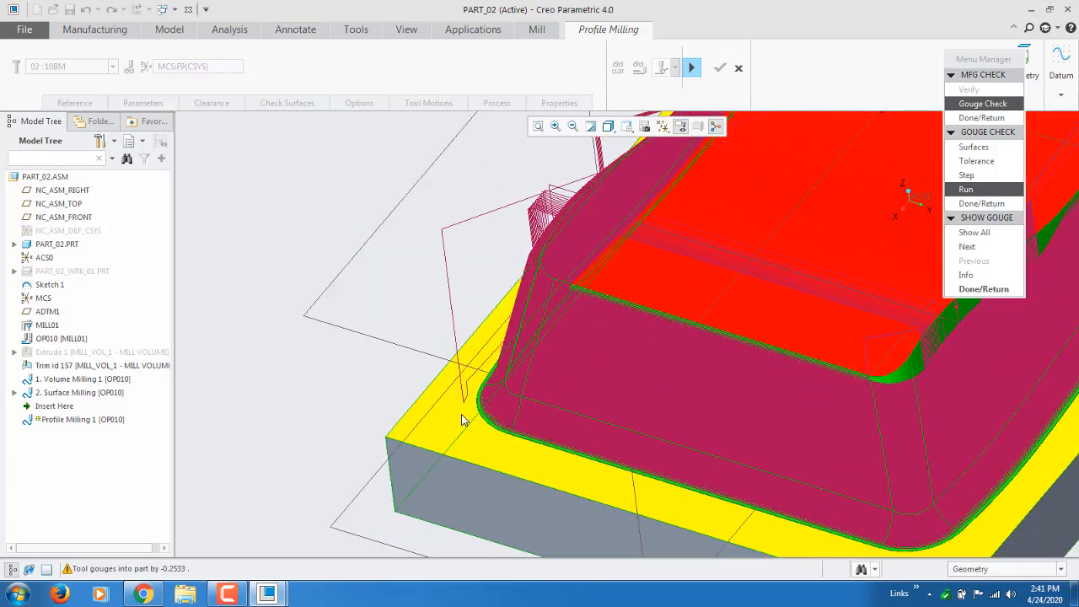
scroll(419, 401, "up", 8)
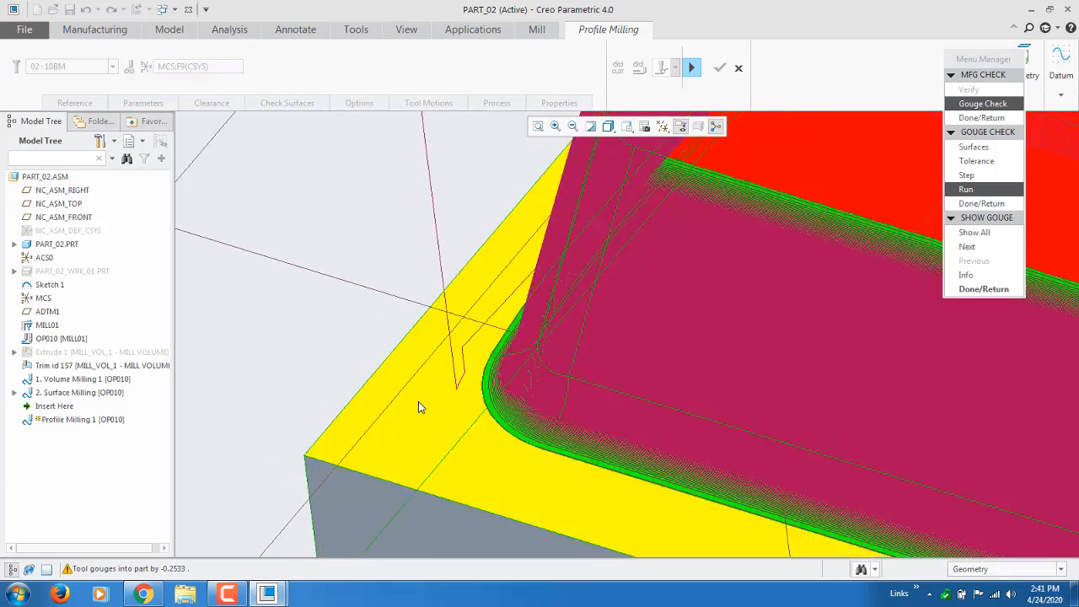
left_click(973, 232)
mouse_move(427, 405)
middle_mouse_down()
mouse_move(494, 371)
mouse_move(513, 387)
middle_mouse_up()
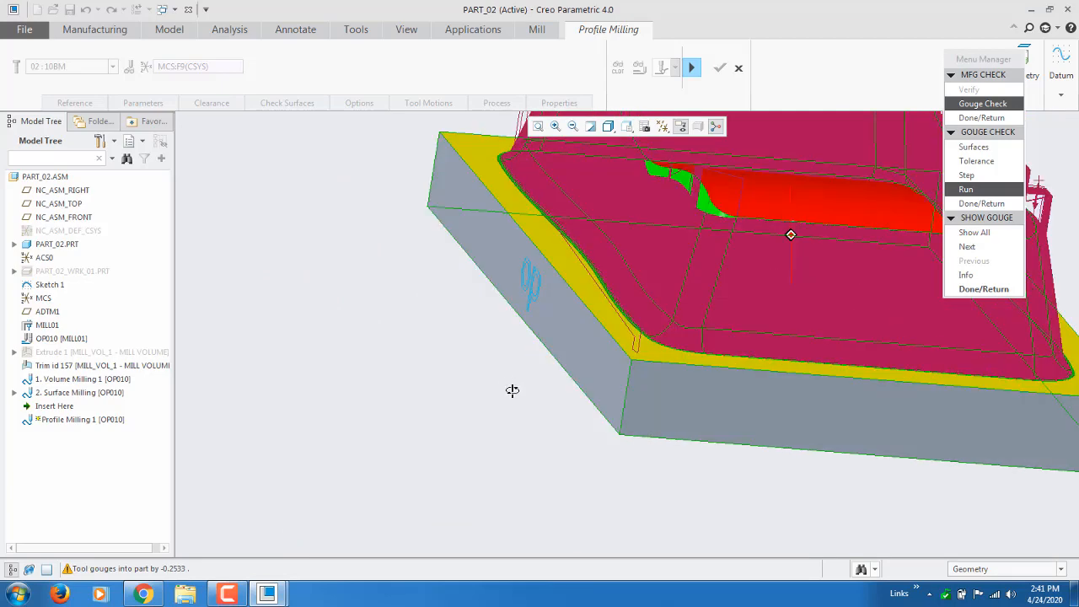
scroll(507, 392, "down", 5)
left_click(993, 234)
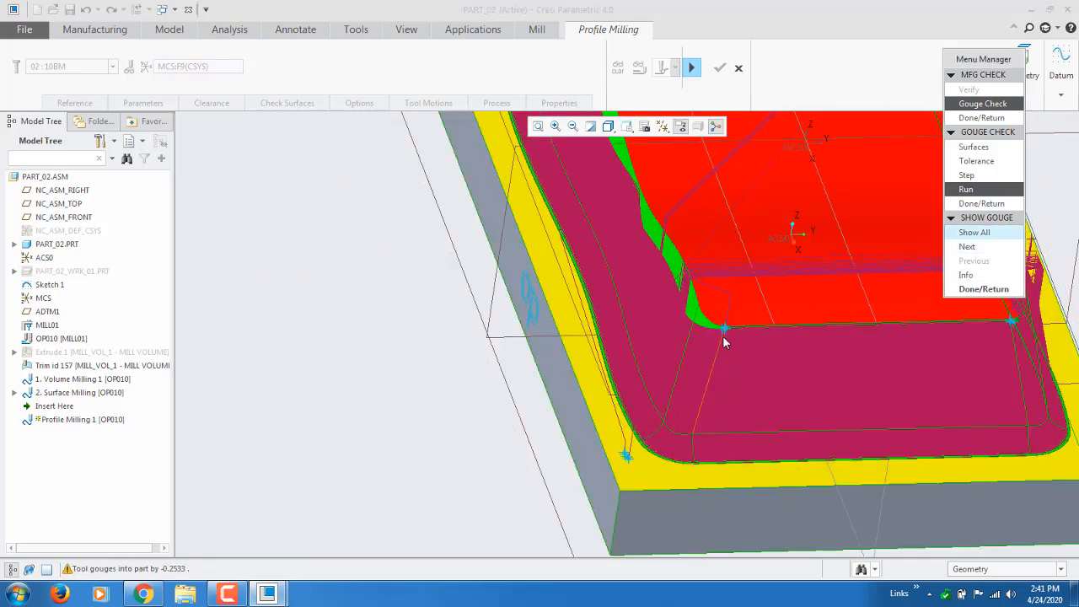
scroll(722, 335, "down", 1)
scroll(726, 330, "up", 5)
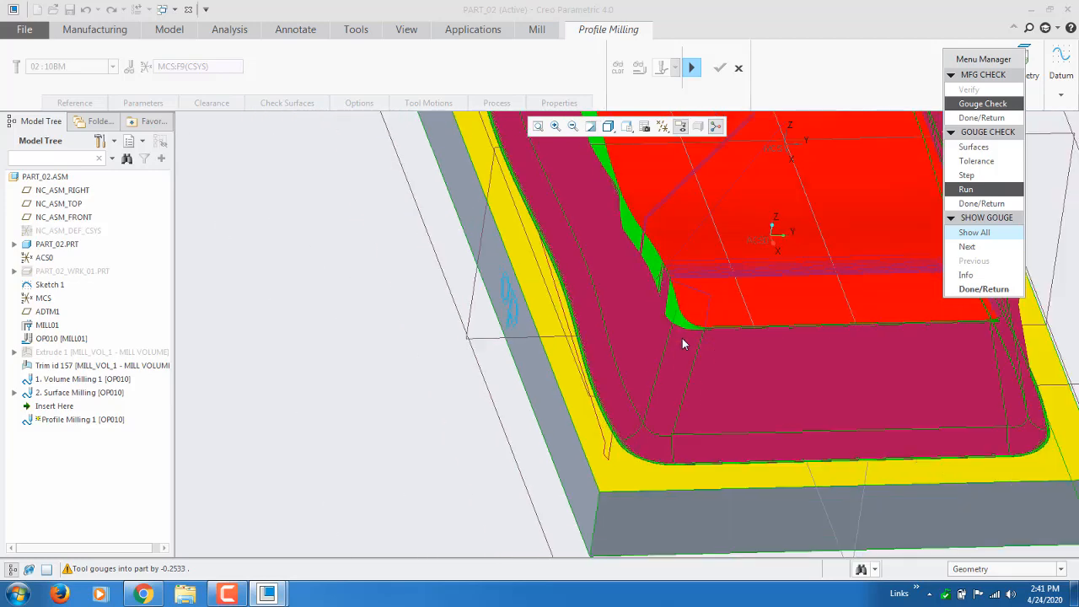
Examine the gouge points at the tool's entry and exit moves beside the base fillet, and exit the gouge check.
scroll(683, 340, "up", 3)
middle_click_drag(754, 351, 817, 318)
scroll(874, 286, "down", 5)
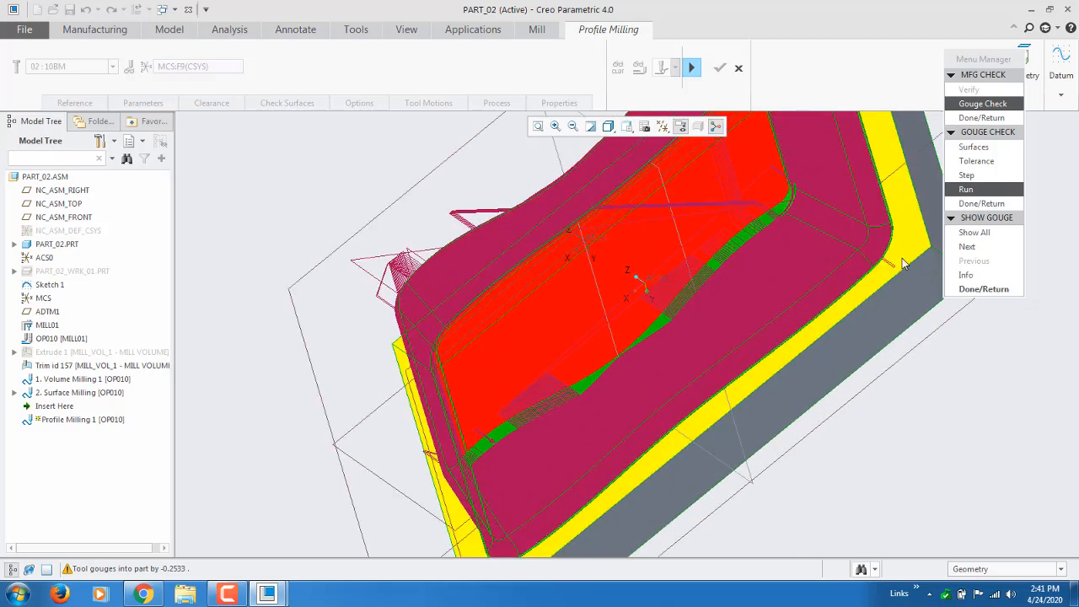
scroll(902, 270, "down", 4)
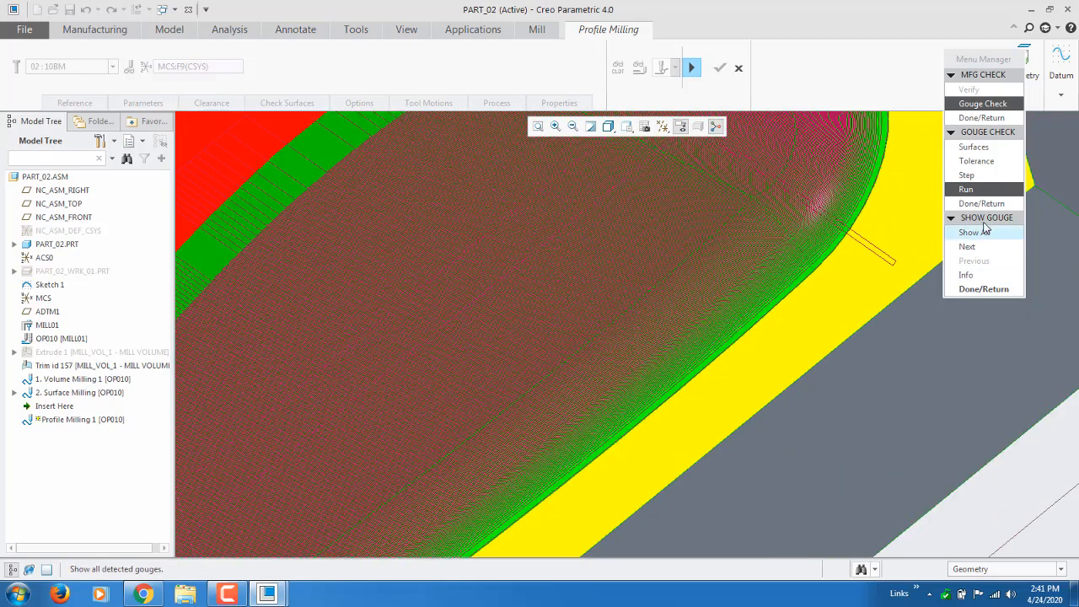
left_click(984, 234)
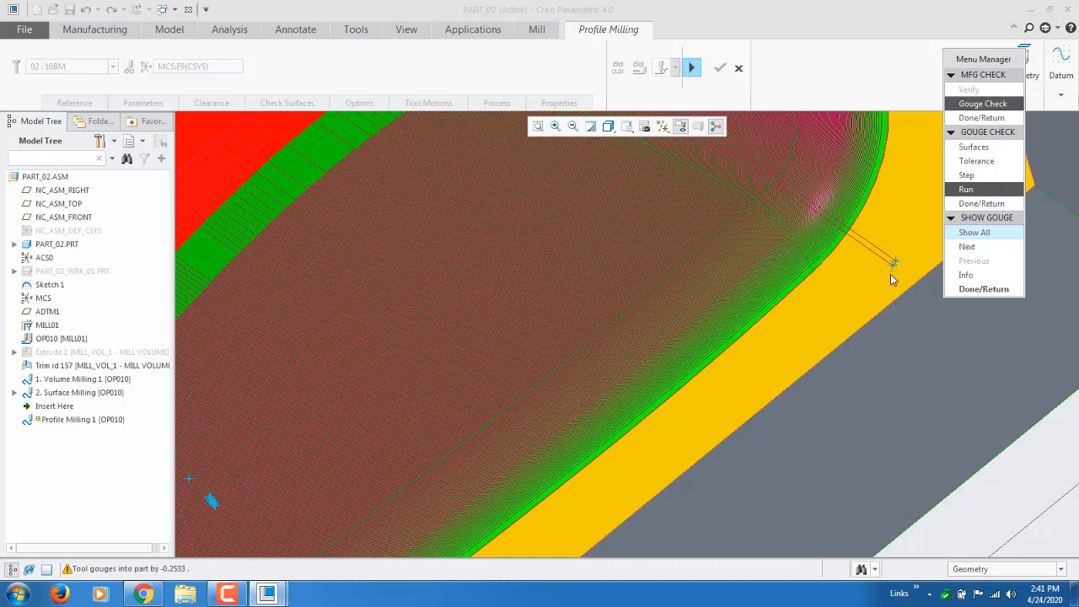
scroll(750, 334, "up", 7)
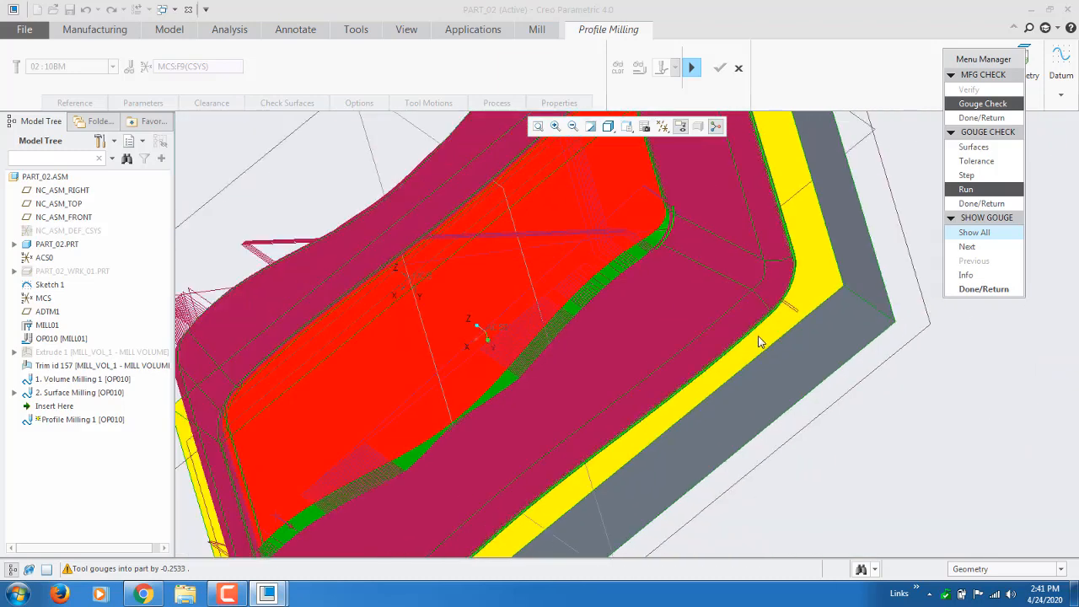
scroll(780, 341, "up", 3)
mouse_move(796, 336)
middle_mouse_down()
mouse_move(789, 293)
mouse_move(741, 362)
mouse_move(757, 334)
middle_mouse_up()
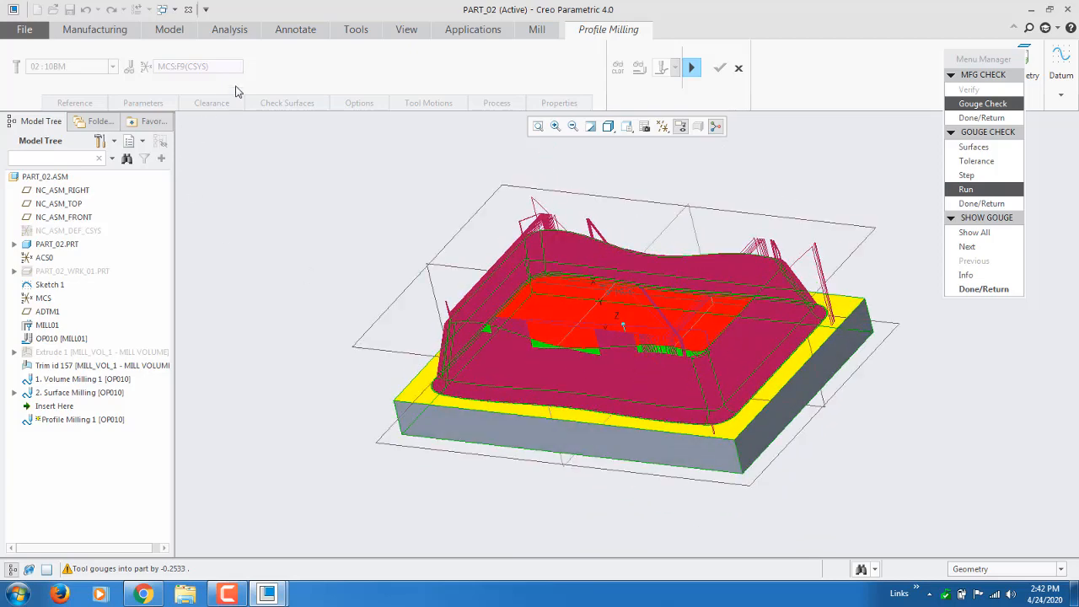
left_click(976, 289)
left_click(1002, 204)
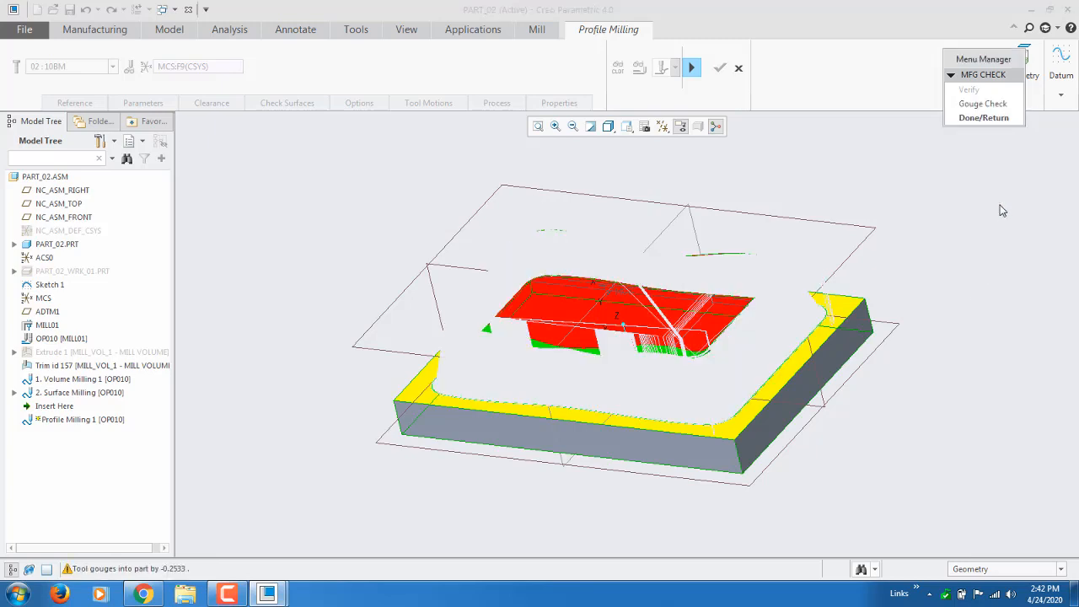
left_click(983, 118)
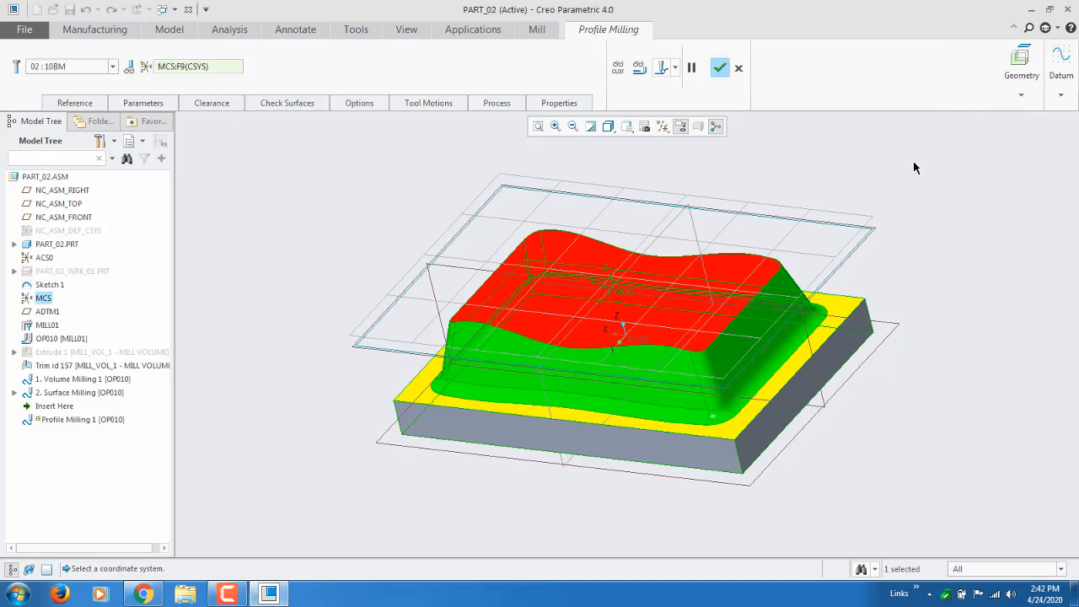
Add the reference part's surfaces as check surfaces for the Profile Milling 1 sequence.
left_click(281, 105)
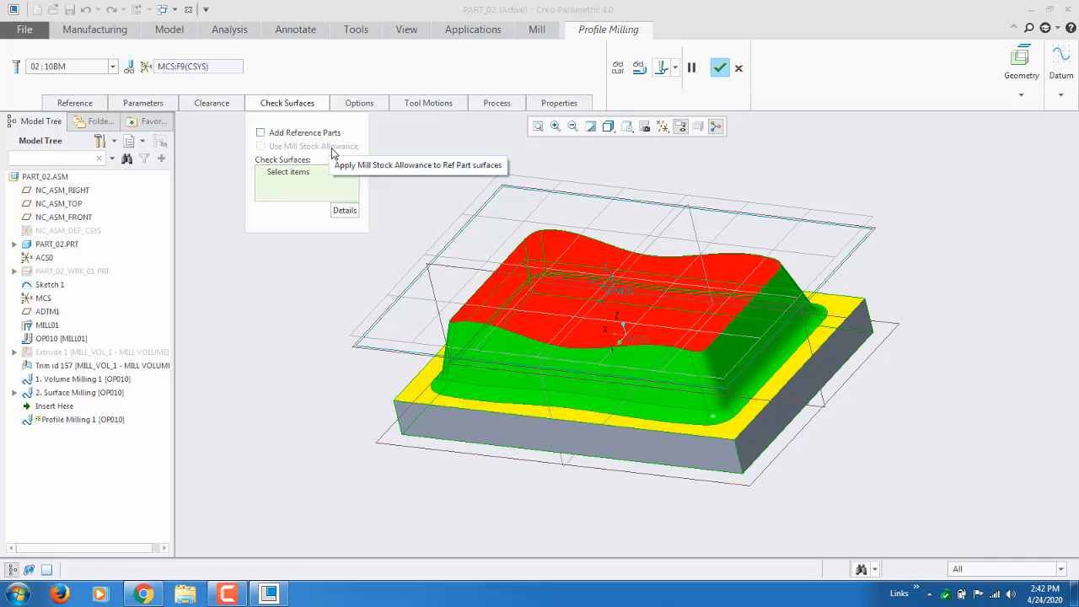
left_click(325, 137)
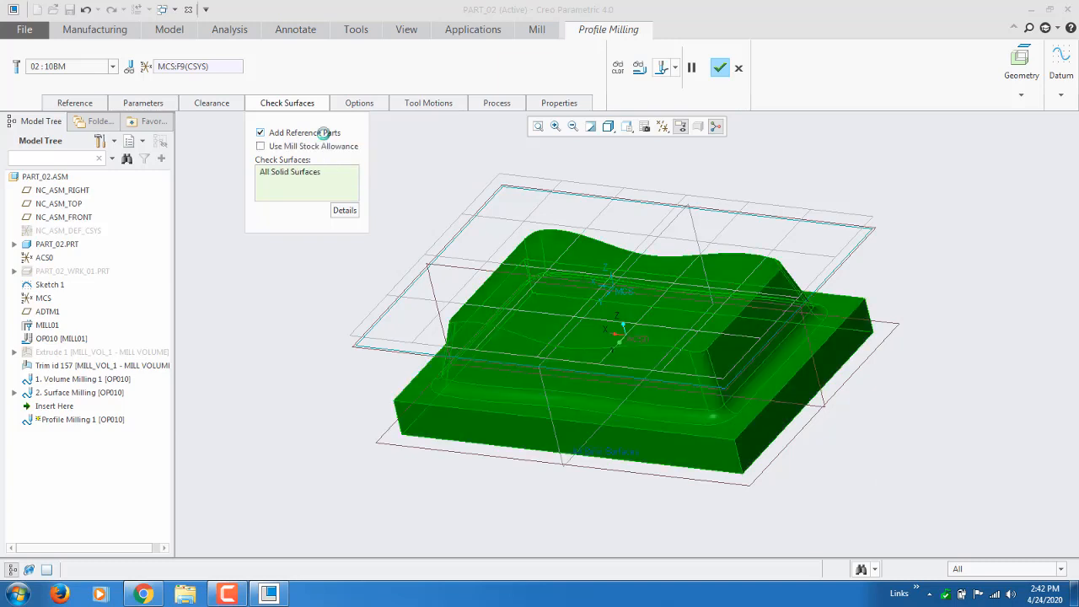
Rerun the gouge check on the Profile Milling 1 tool path against all surfaces of PART_02, chosen by whole-part selection.
left_click(663, 67)
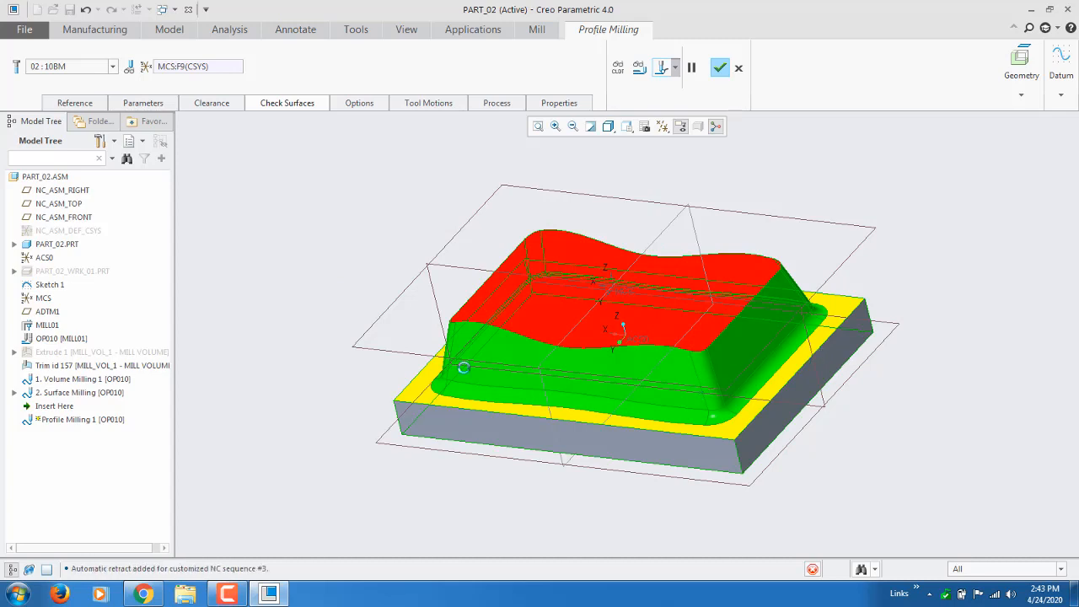
left_click(287, 102)
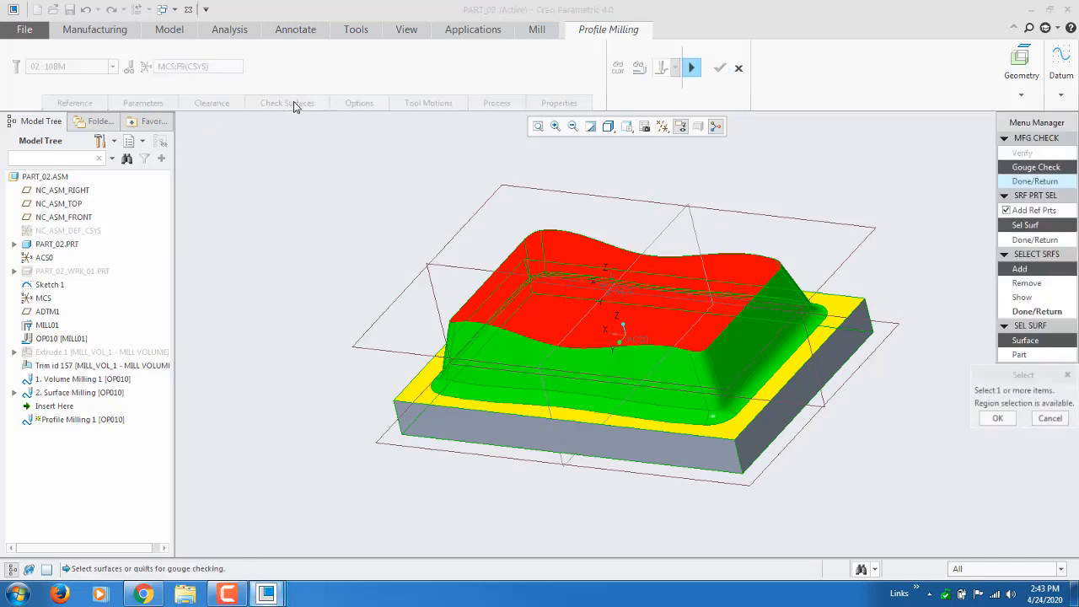
left_click(1019, 355)
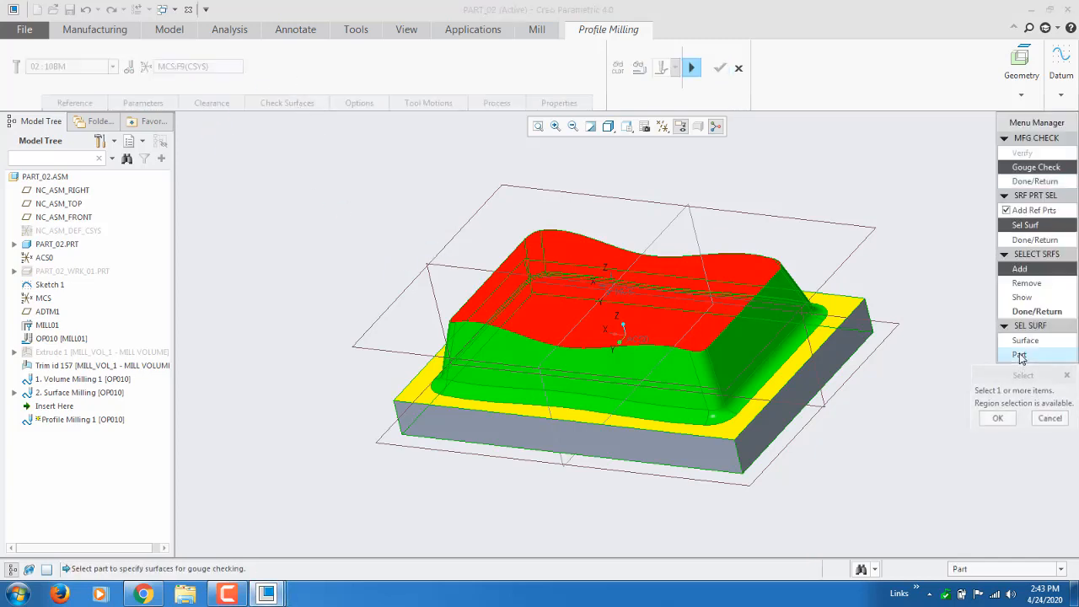
left_click(622, 368)
left_click(1038, 311)
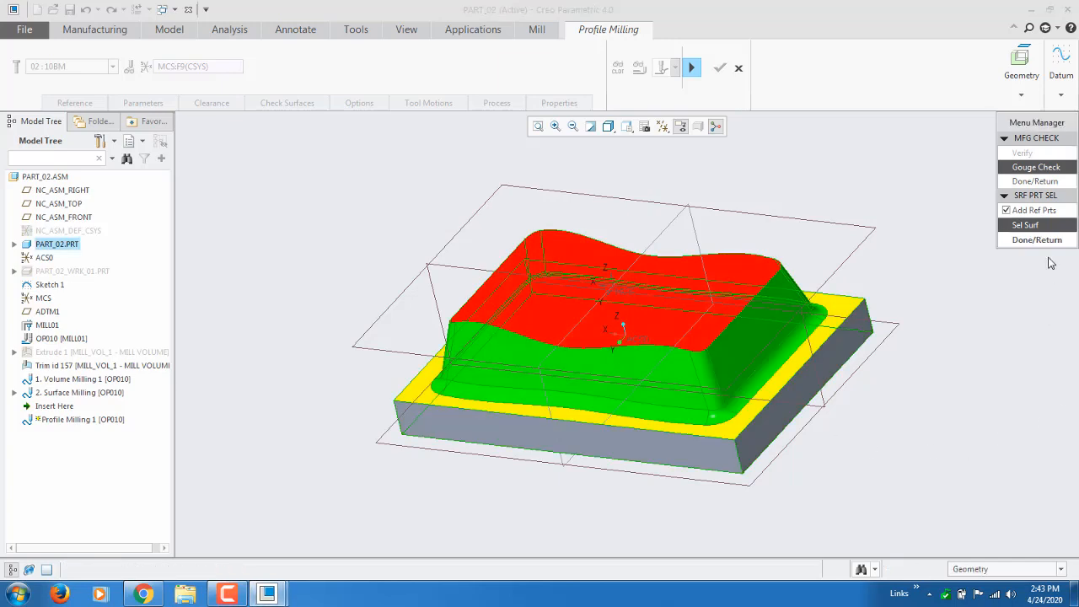
left_click(1035, 238)
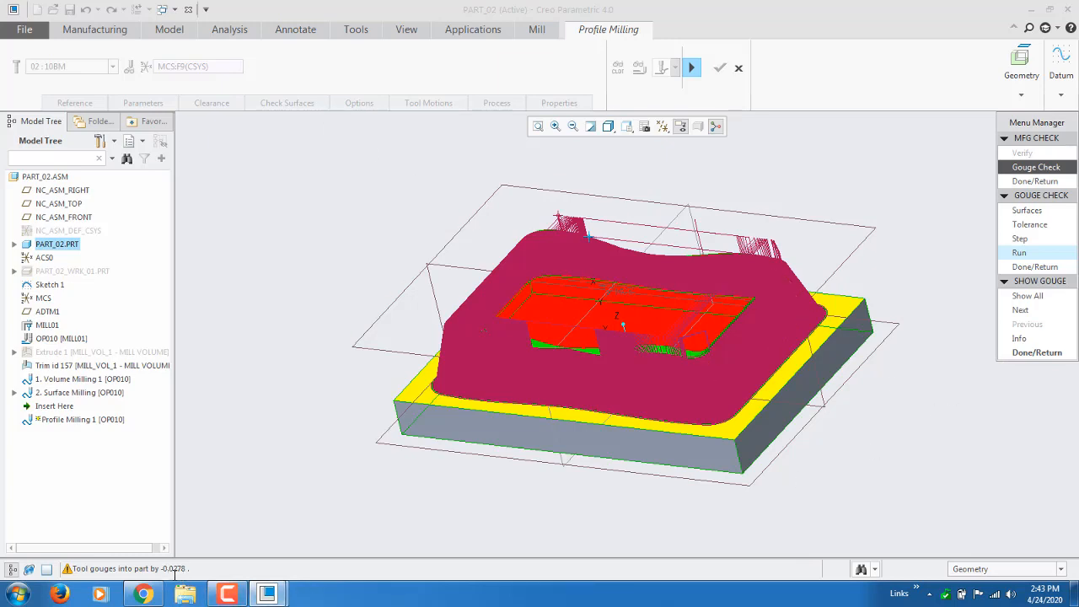
Show all gouges from the repeated profile milling check and examine their locations on the part's side wall.
left_click(1054, 300)
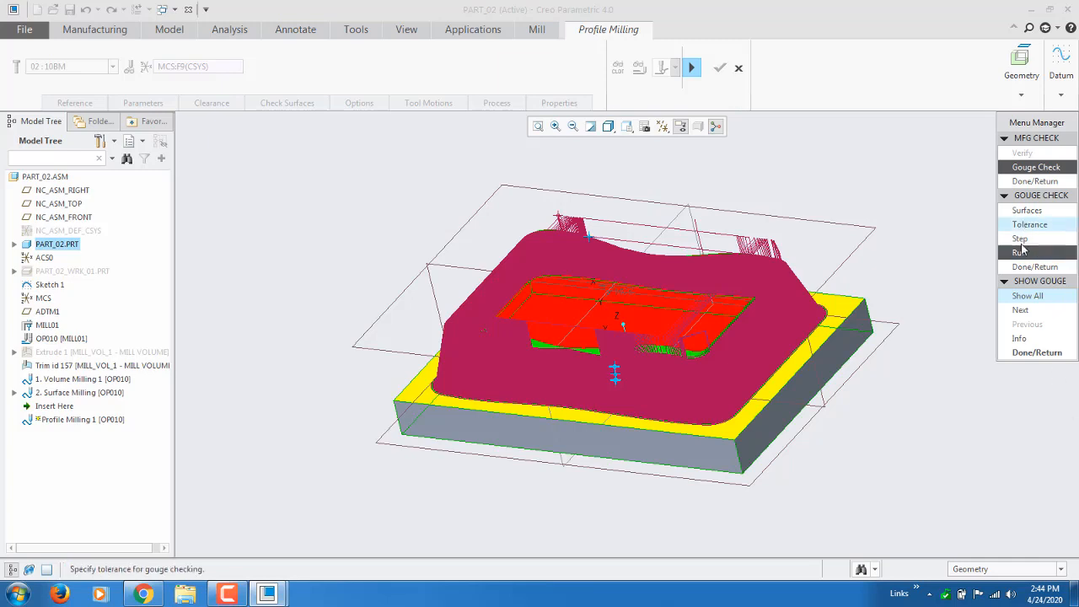
left_click(1033, 296)
mouse_move(577, 420)
middle_mouse_down()
mouse_move(549, 433)
mouse_move(575, 405)
middle_mouse_up()
scroll(576, 404, "up", 5)
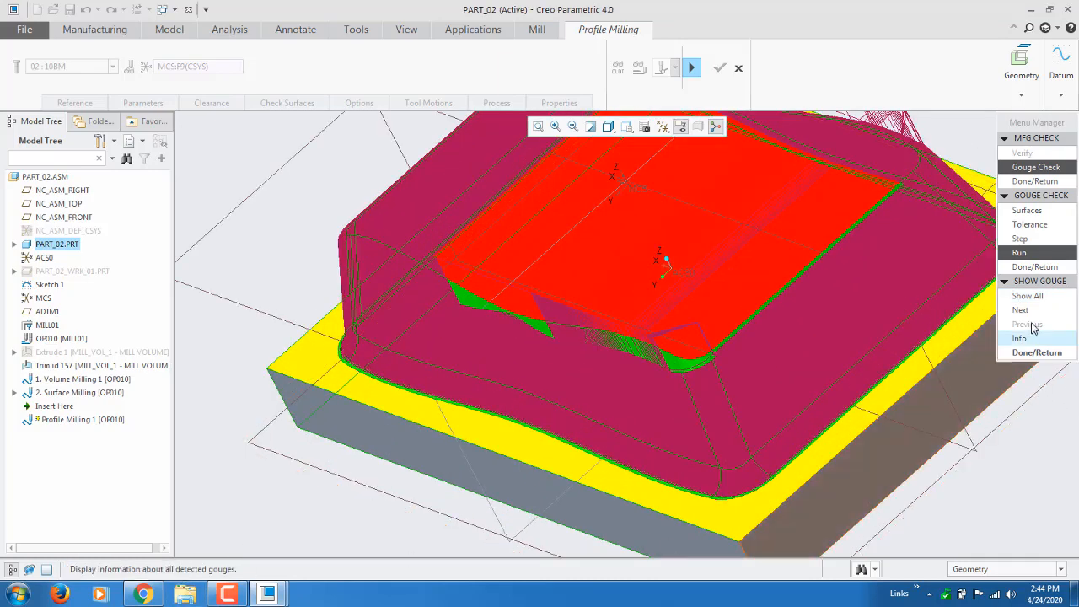
left_click(1027, 296)
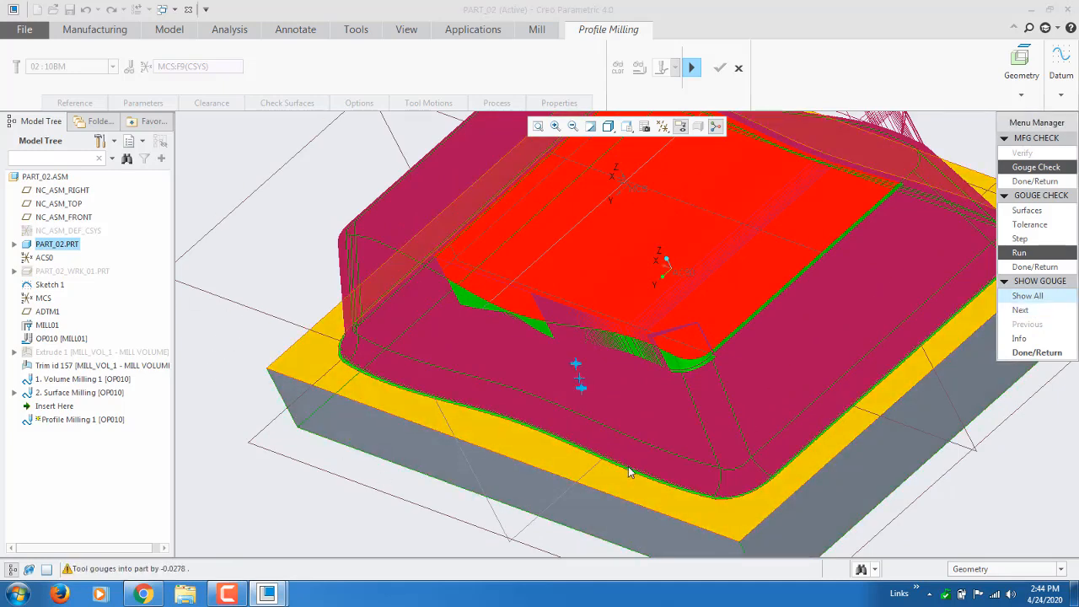
scroll(674, 472, "down", 5)
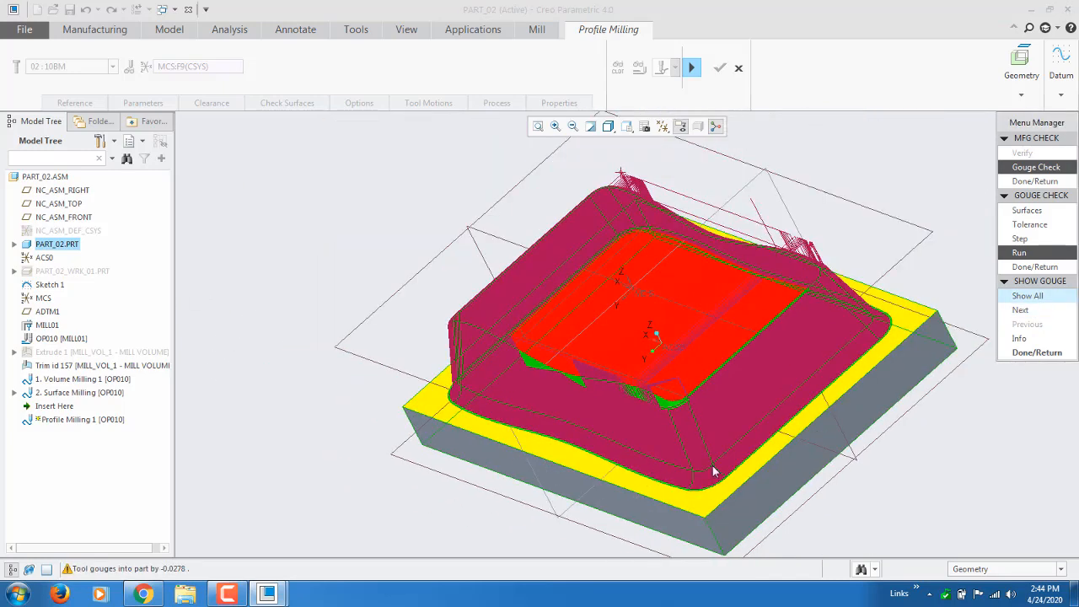
middle_click_drag(770, 412, 698, 487)
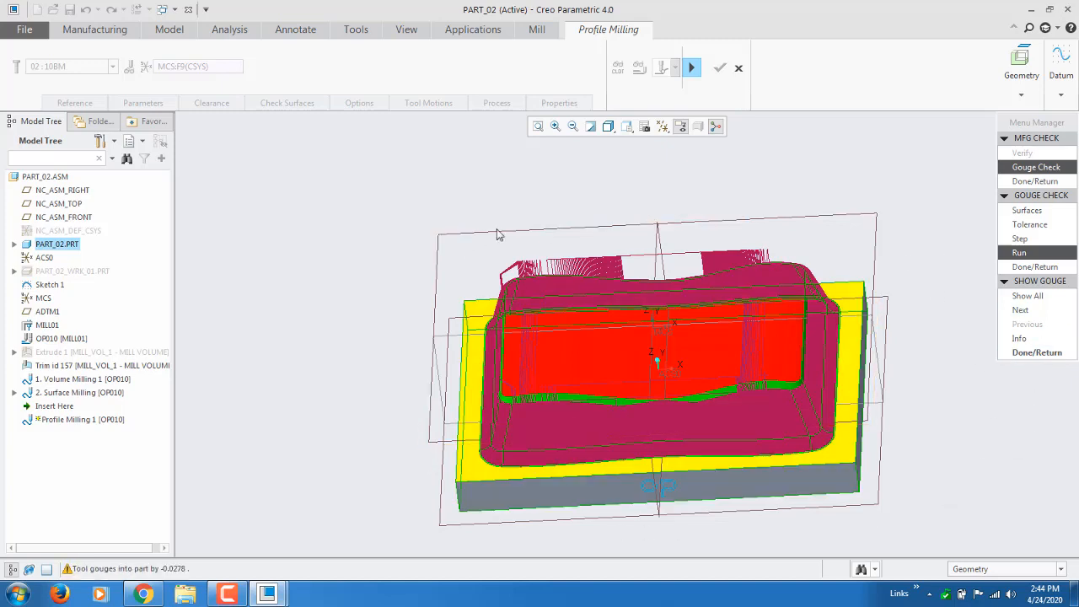
Close the gouge check and accept the redefined Profile Milling 1 sequence.
left_click(1037, 352)
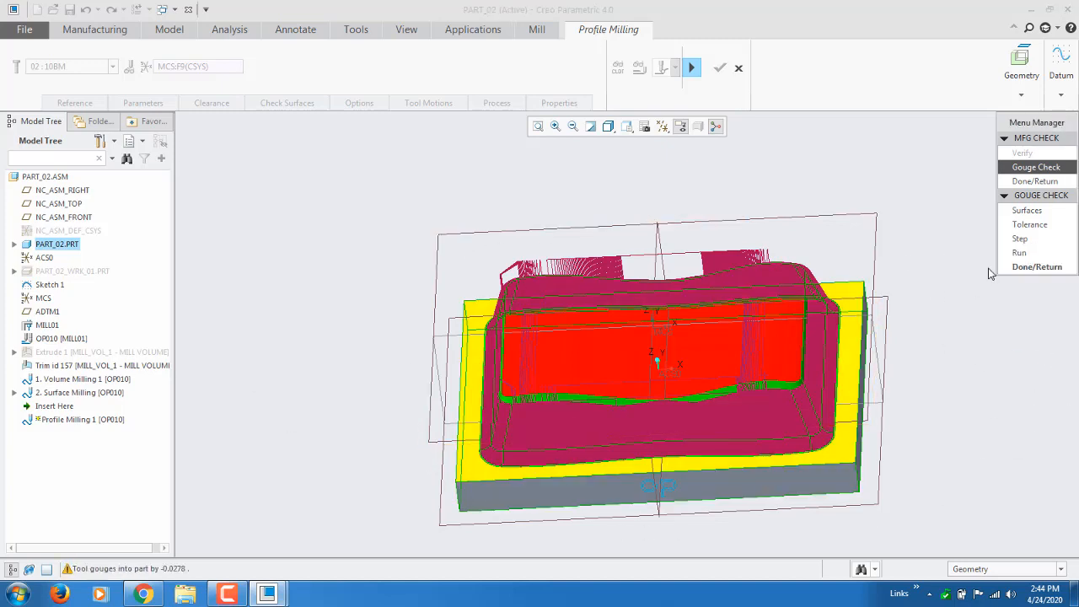
left_click(1034, 266)
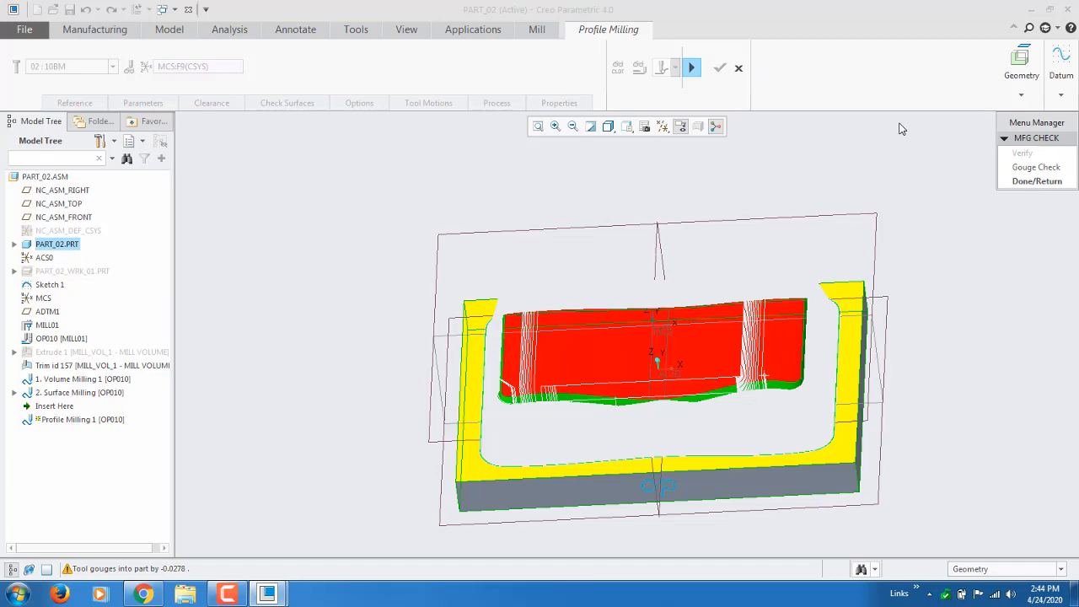
left_click(1036, 180)
left_click(719, 67)
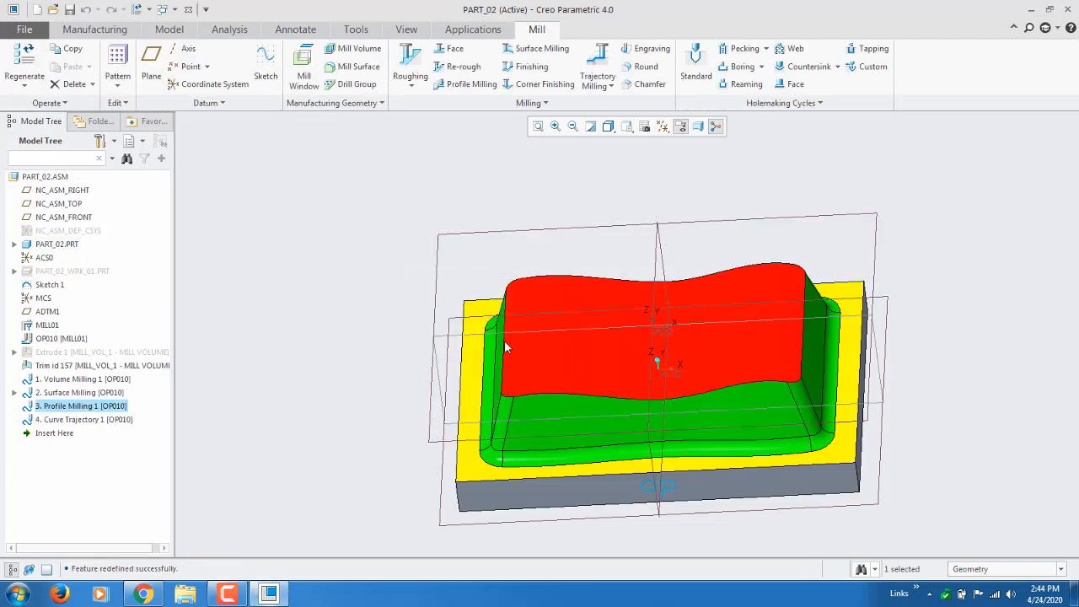
Open the Curve Trajectory 1 definition and start a Gouge Check on its tool path.
right_click(101, 418)
left_click(125, 360)
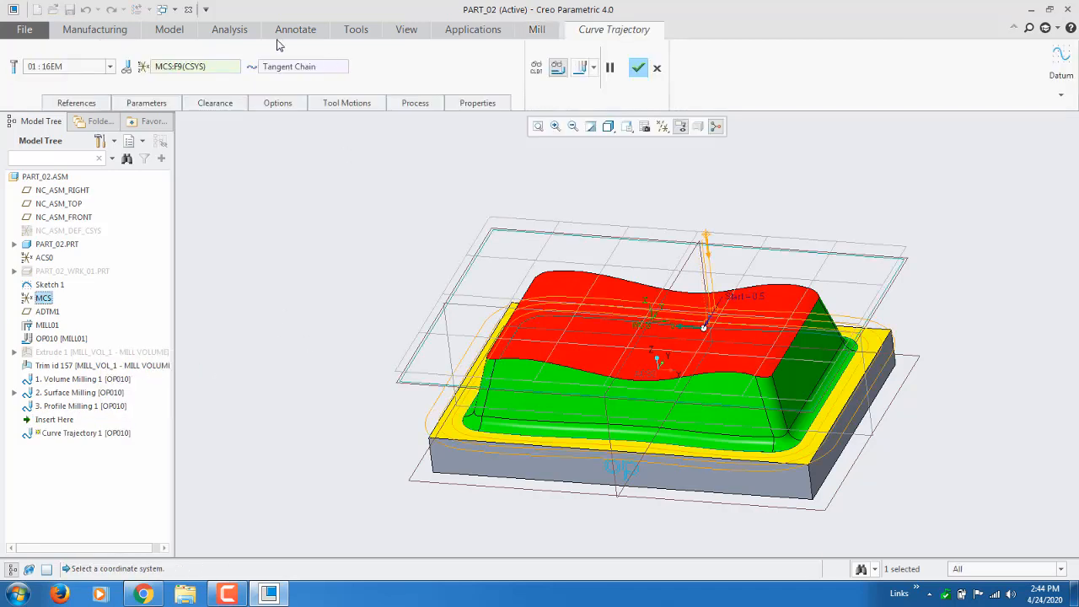
left_click(592, 66)
left_click(581, 112)
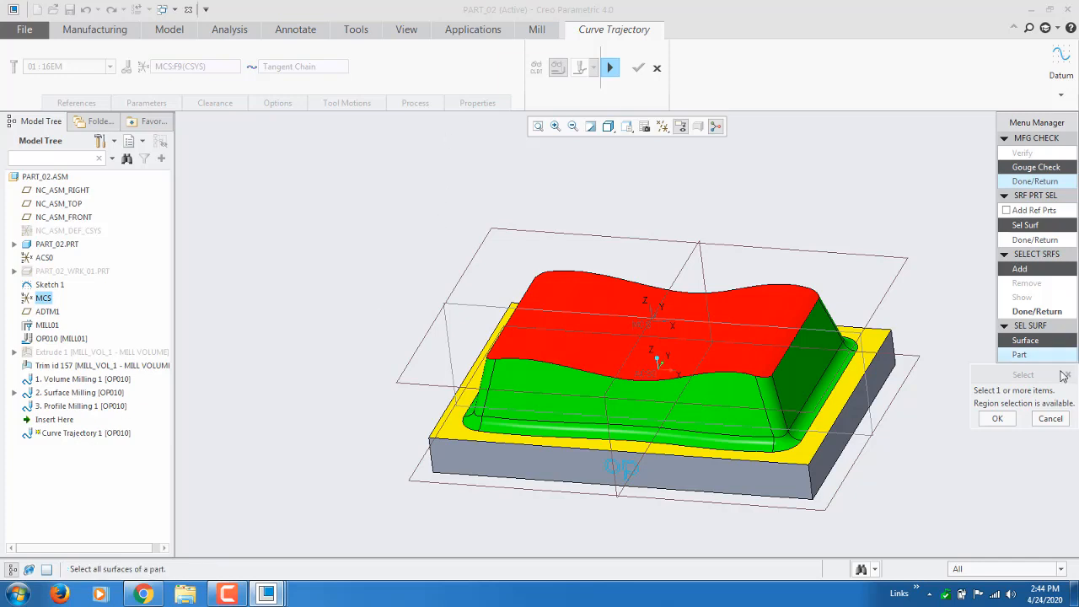
Specify all surfaces of PART_02 by whole-part selection and run the curve trajectory gouge check.
scroll(383, 279, "up", 2)
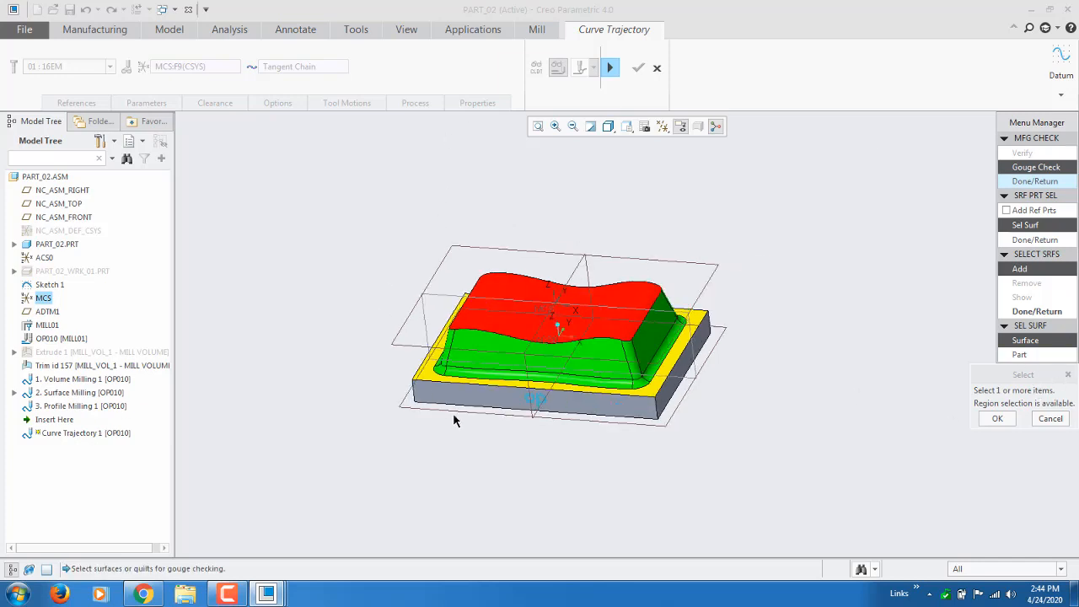
scroll(453, 413, "down", 1)
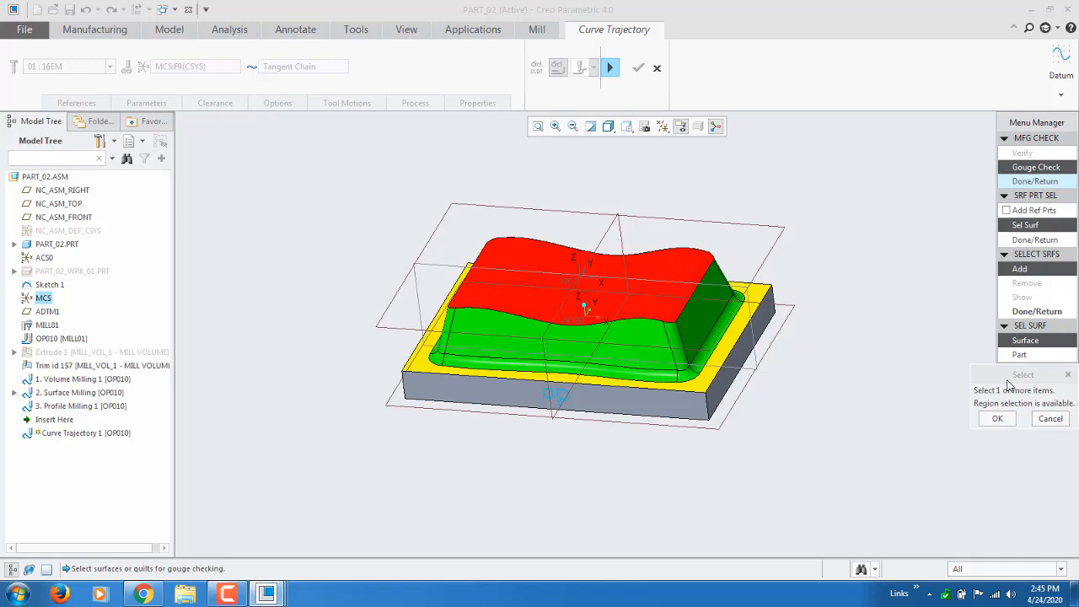
left_click(1019, 354)
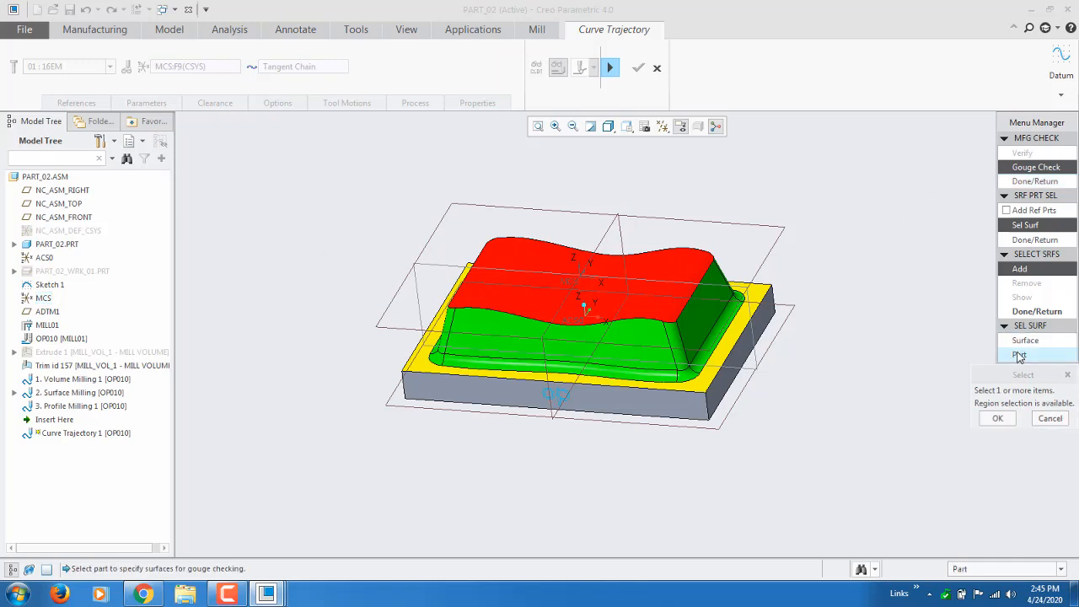
left_click(530, 362)
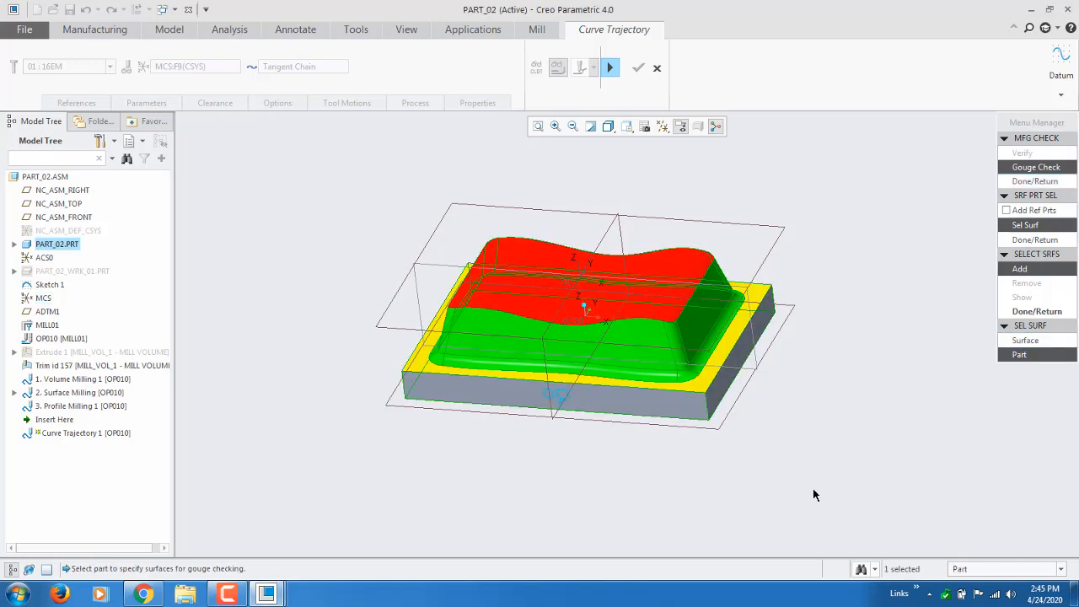
left_click(1055, 312)
left_click(1038, 241)
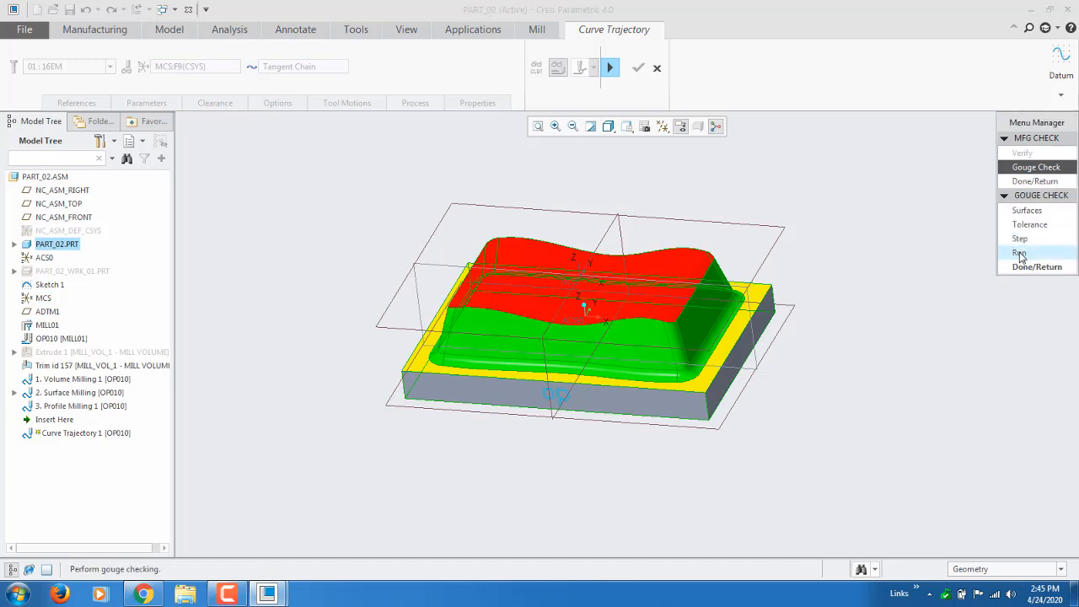
left_click(1019, 253)
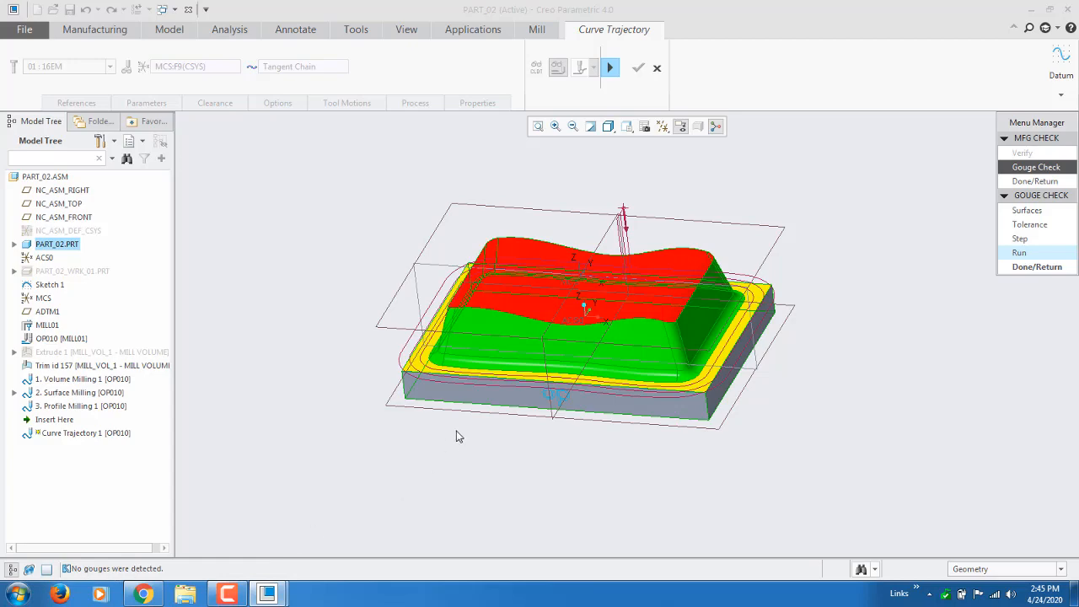
Examine the checked trajectory path around the part's base, and close the Curve Trajectory 1 definition.
middle_click_drag(458, 436, 558, 237)
scroll(554, 327, "up", 3)
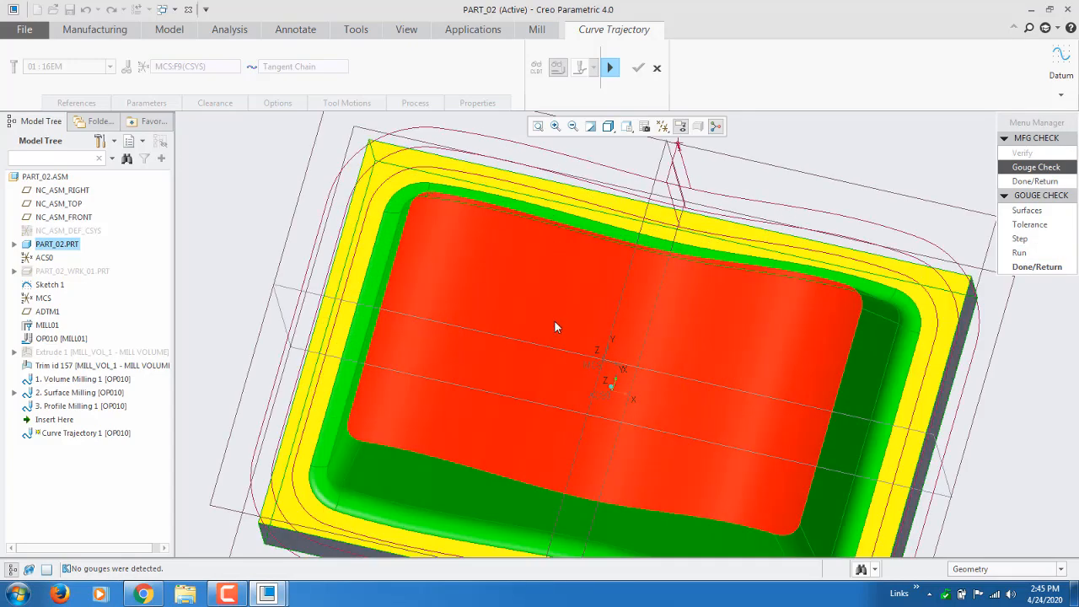
scroll(554, 324, "down", 4)
middle_click_drag(574, 350, 566, 313)
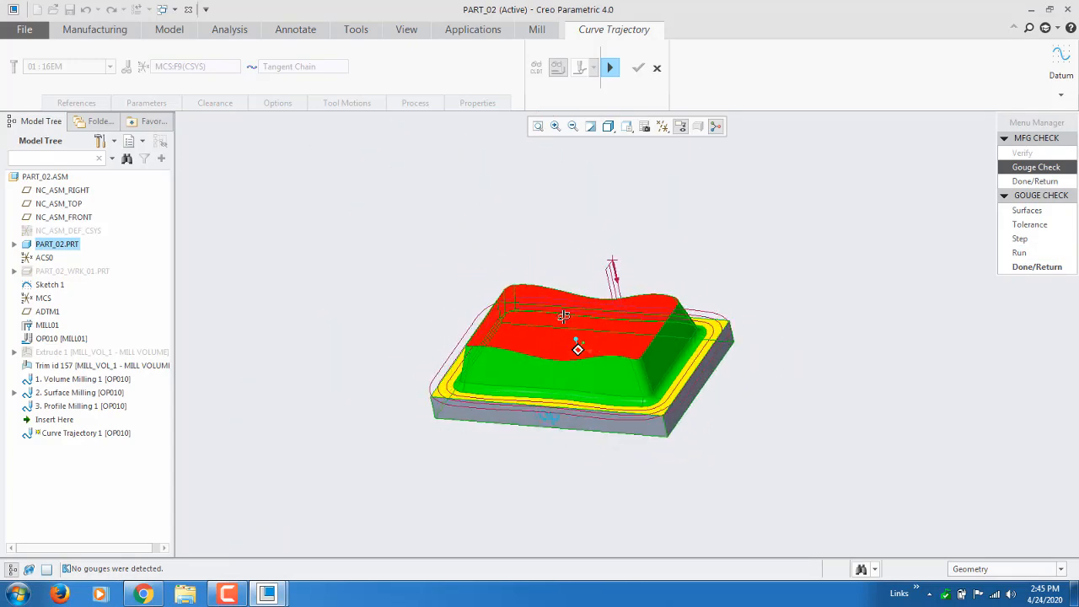
left_click(1052, 267)
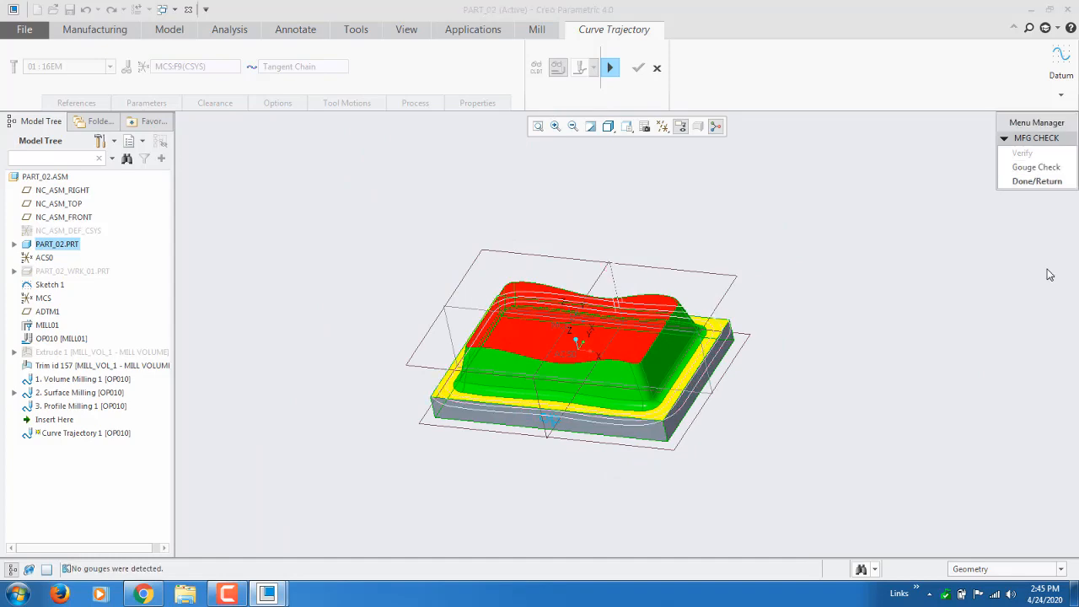
left_click(1033, 181)
left_click(637, 67)
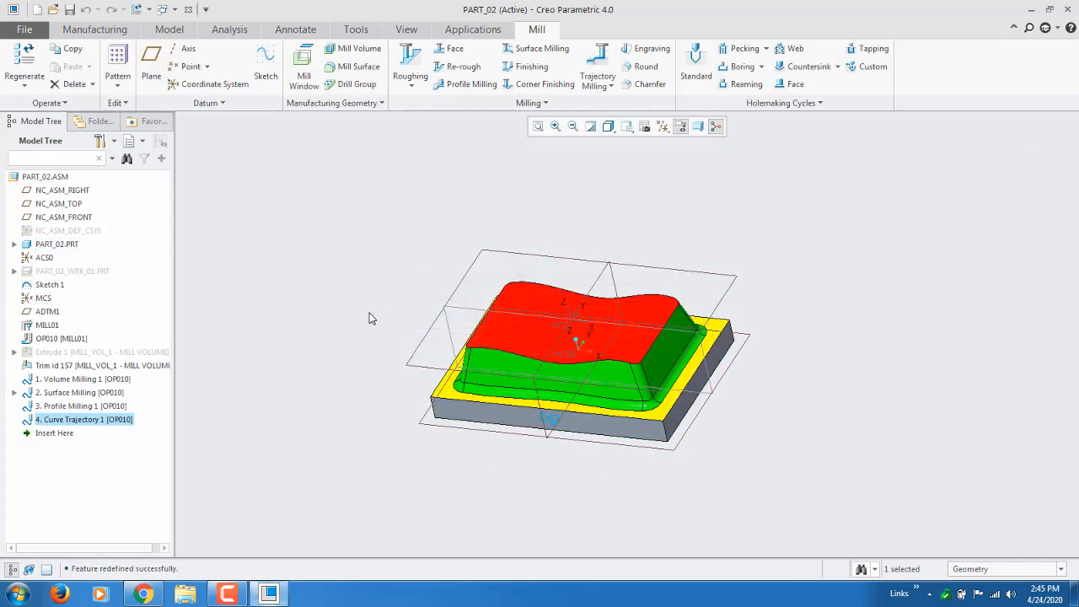
left_click(395, 413)
scroll(408, 412, "down", 3)
scroll(409, 412, "up", 3)
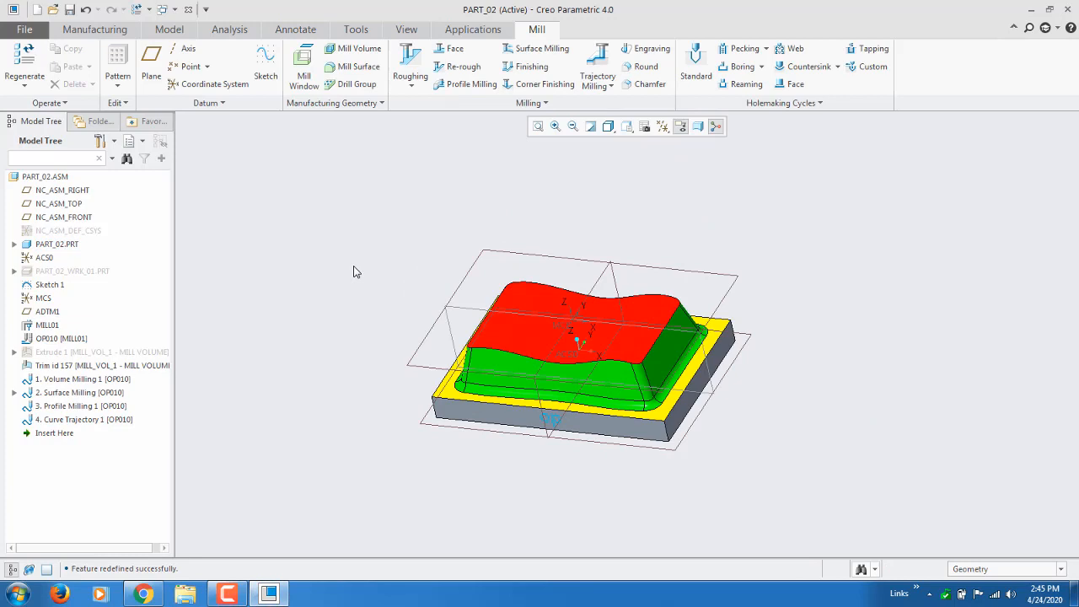
Start saving a CL file and choose the Curve Trajectory 1 sequence as its source.
left_click(93, 31)
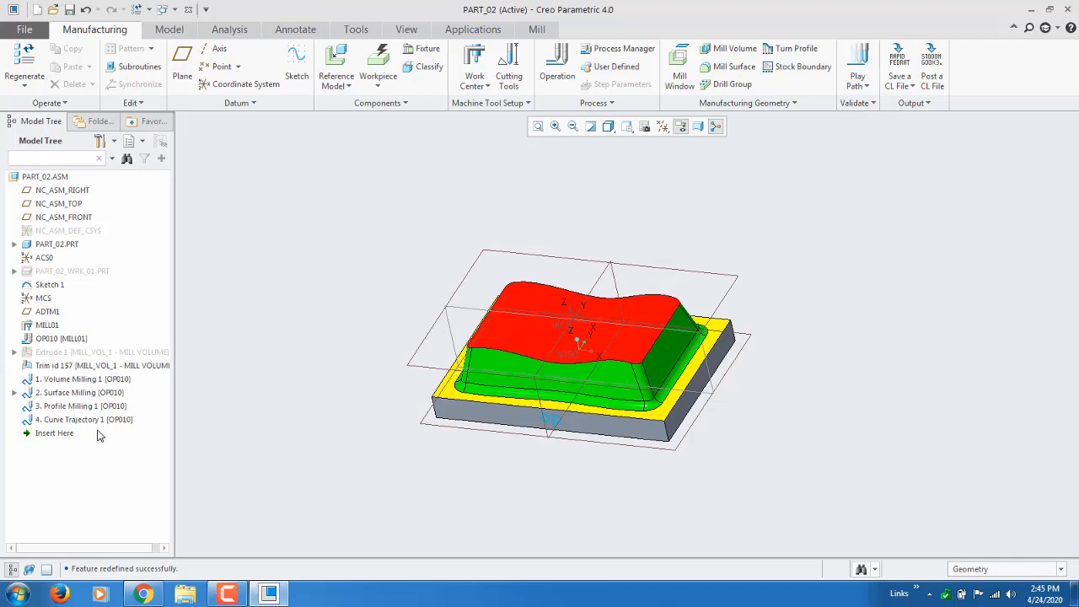
scroll(549, 397, "down", 3)
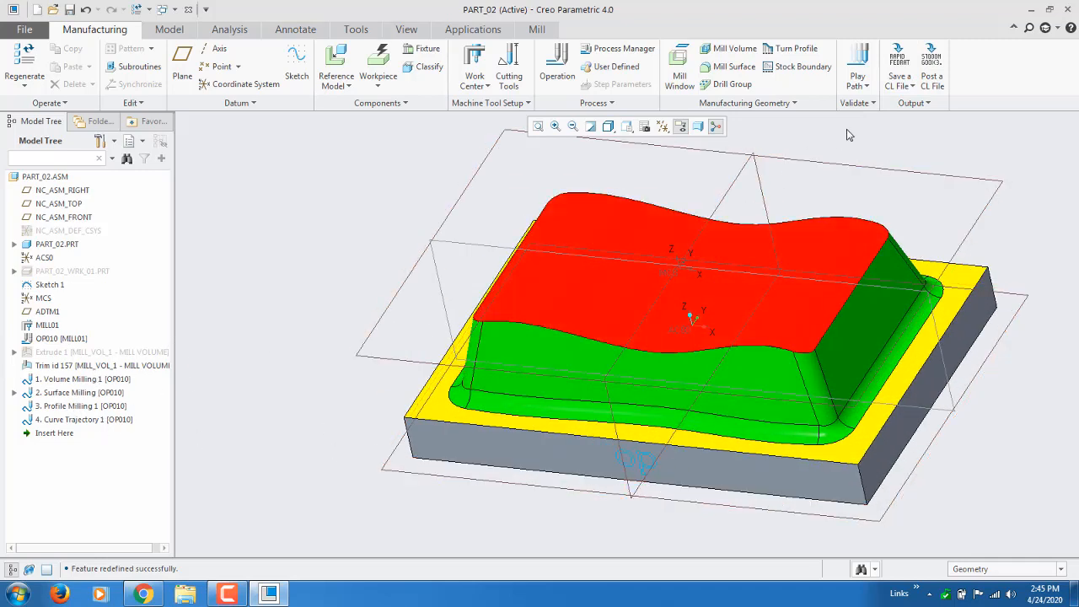
left_click(901, 87)
left_click(912, 101)
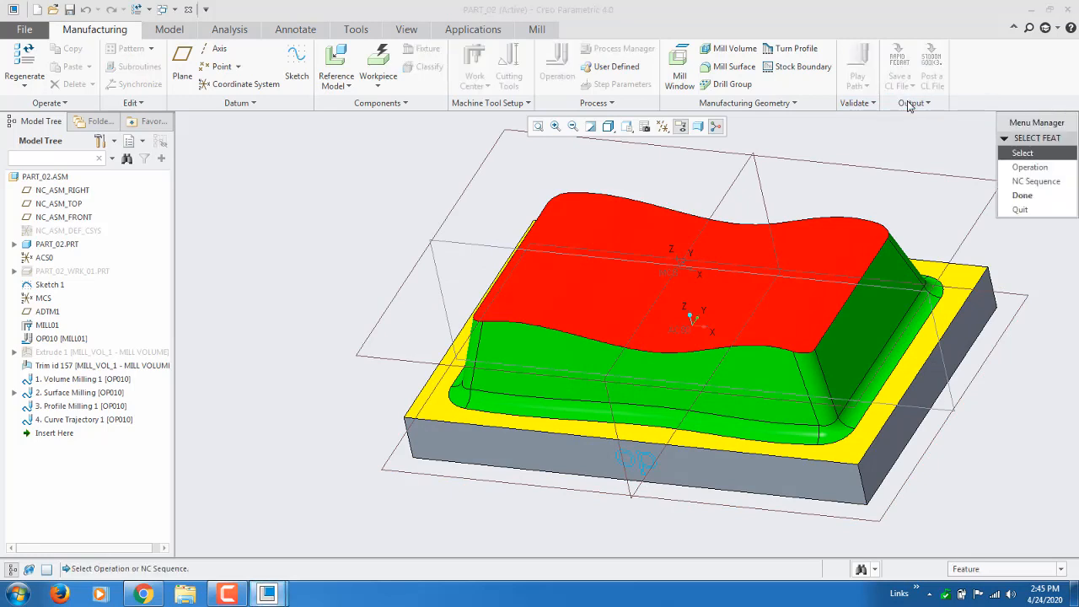
left_click(71, 419)
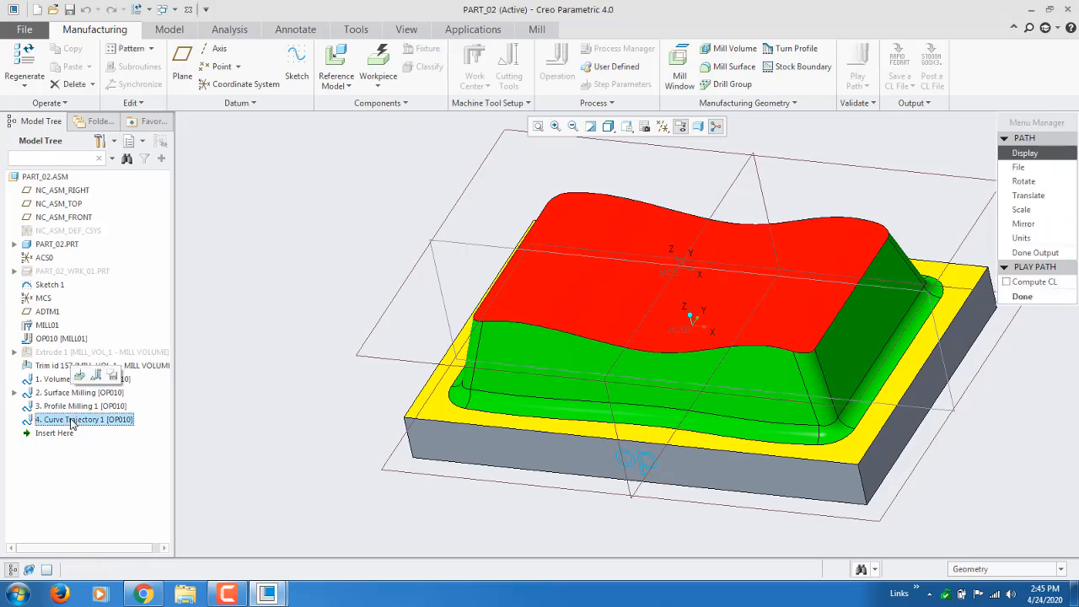
Output the tool path to file with both CL File and MCD File enabled, saving it as curve_trajectory_1 on the Desktop.
left_click(1045, 168)
left_click(1027, 296)
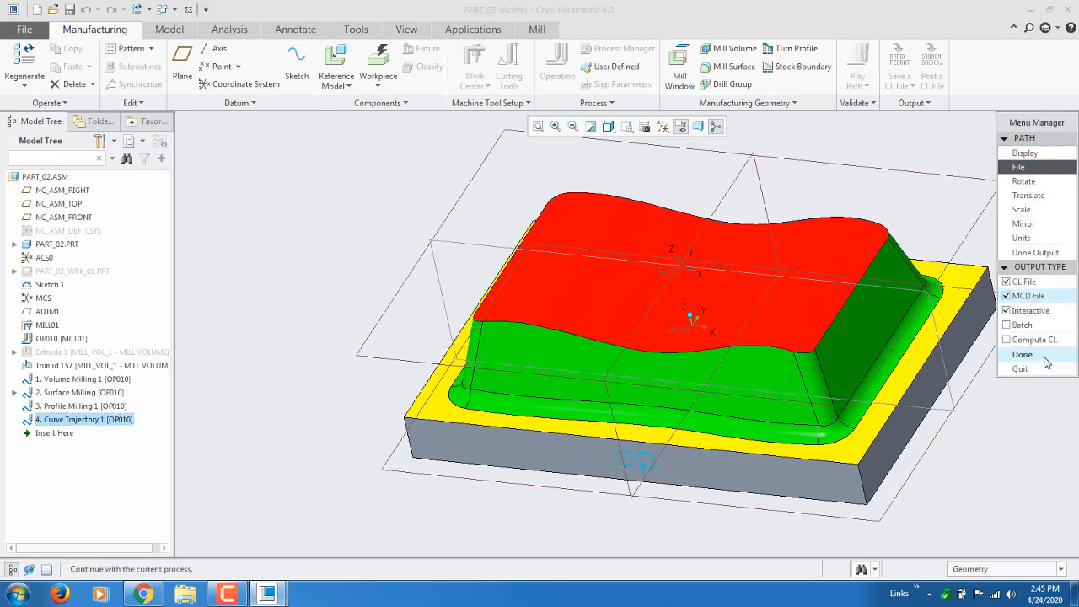
left_click(1022, 354)
left_click(307, 182)
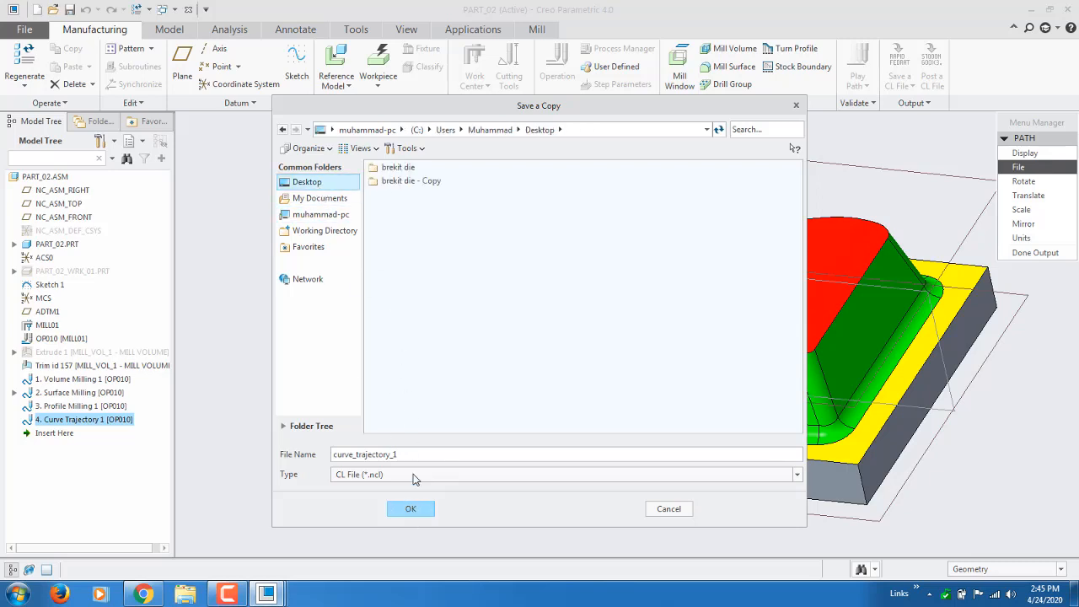
left_click(410, 508)
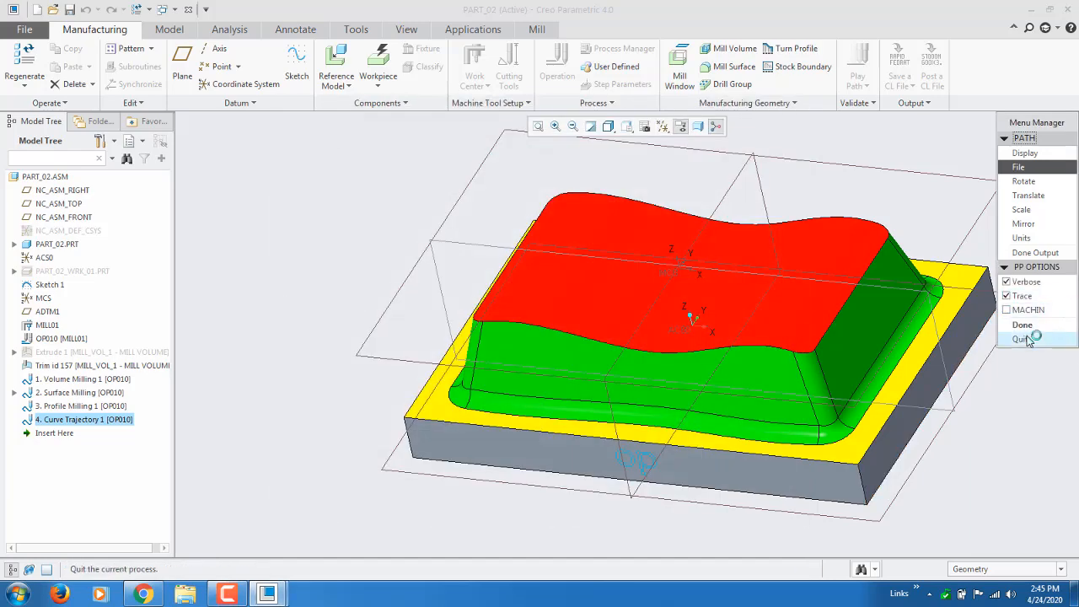
Post-process the curve trajectory CL file with the UNCX01.P12 post-processor, dismiss the log and finish the path output.
left_click(1030, 310)
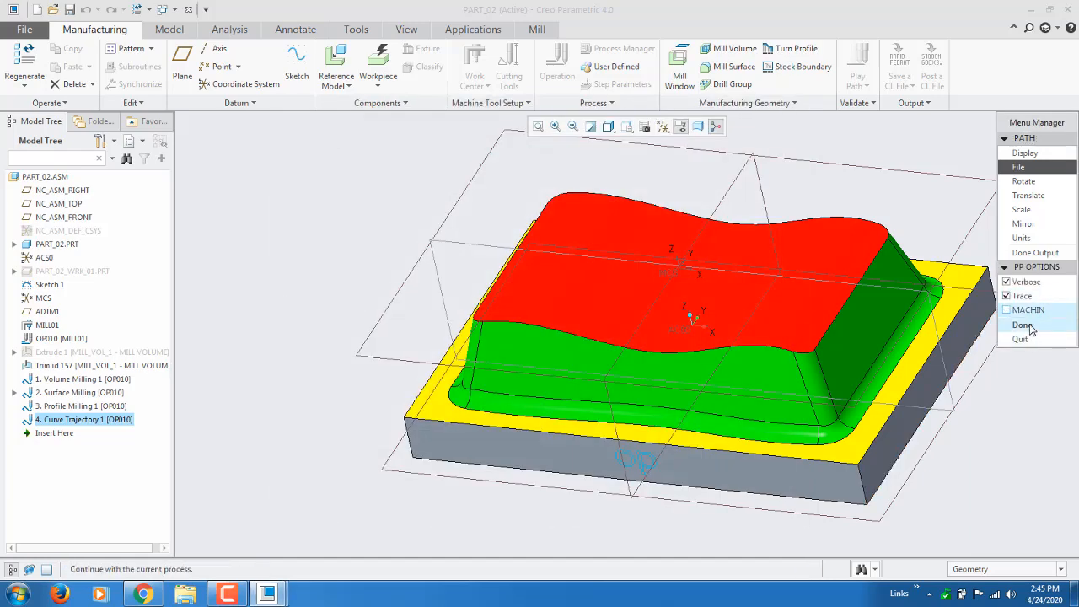
left_click(1030, 326)
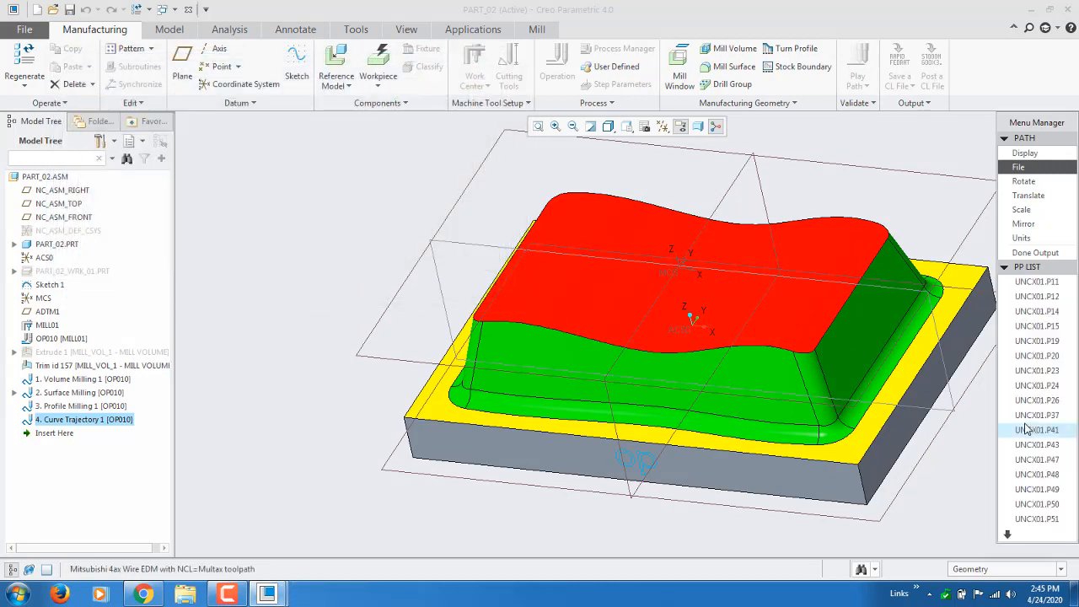
left_click(1064, 298)
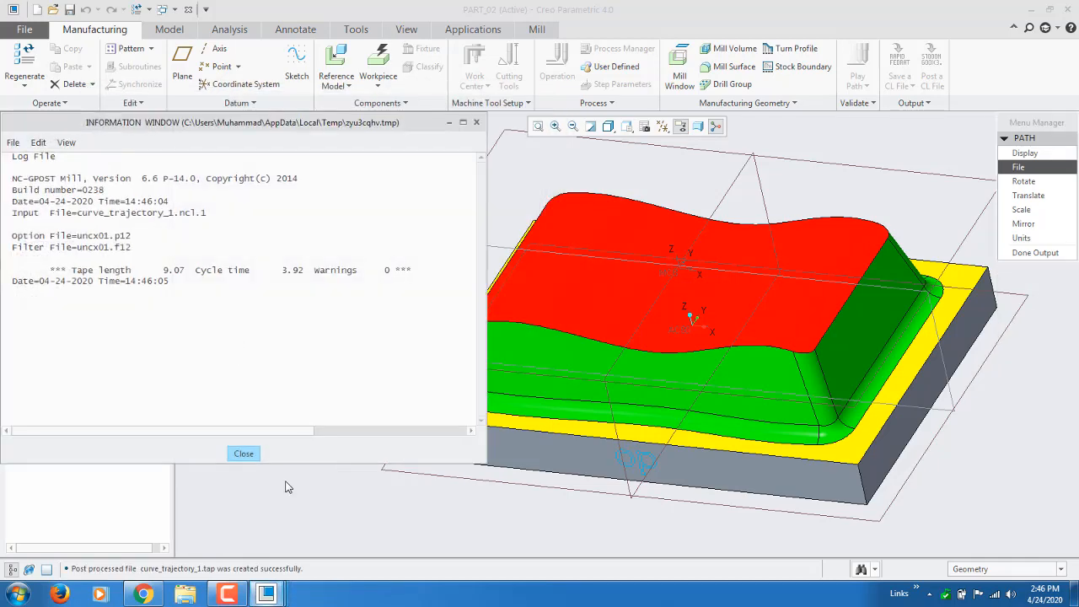
left_click(241, 451)
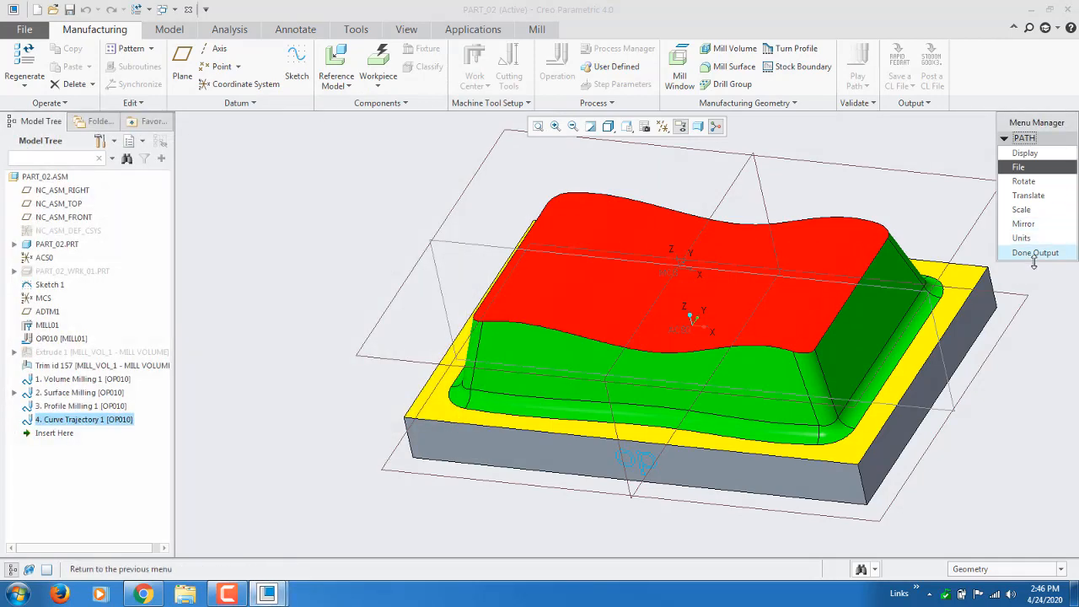
left_click(1035, 252)
Switch to the Windows desktop, look through the generated curve_trajectory_1 files and open the G-code file in Notepad.
left_click(1030, 9)
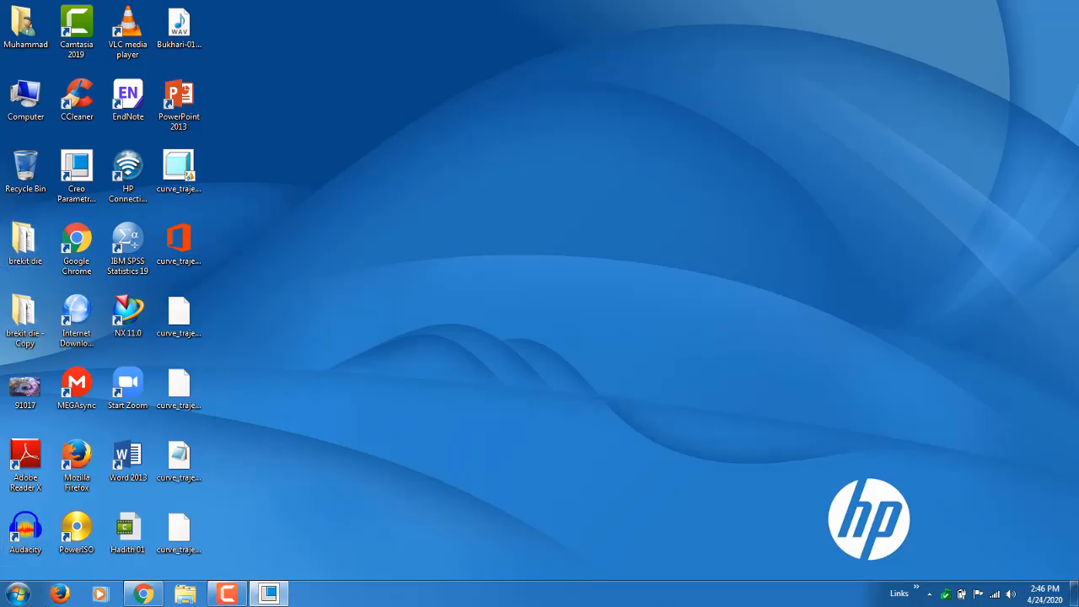
left_click(179, 460)
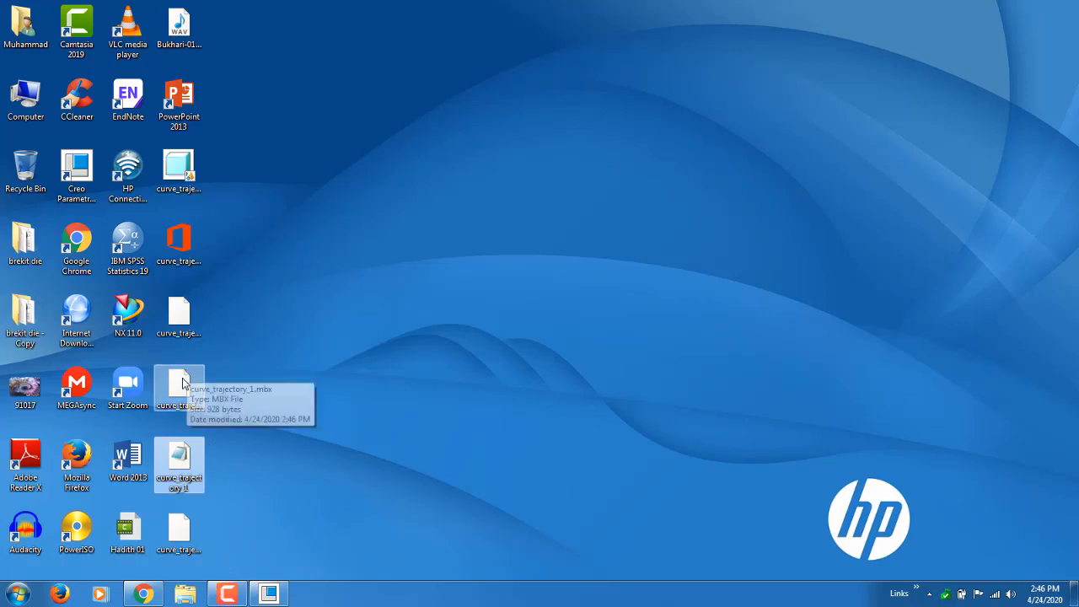
left_click(179, 313)
left_click(171, 535)
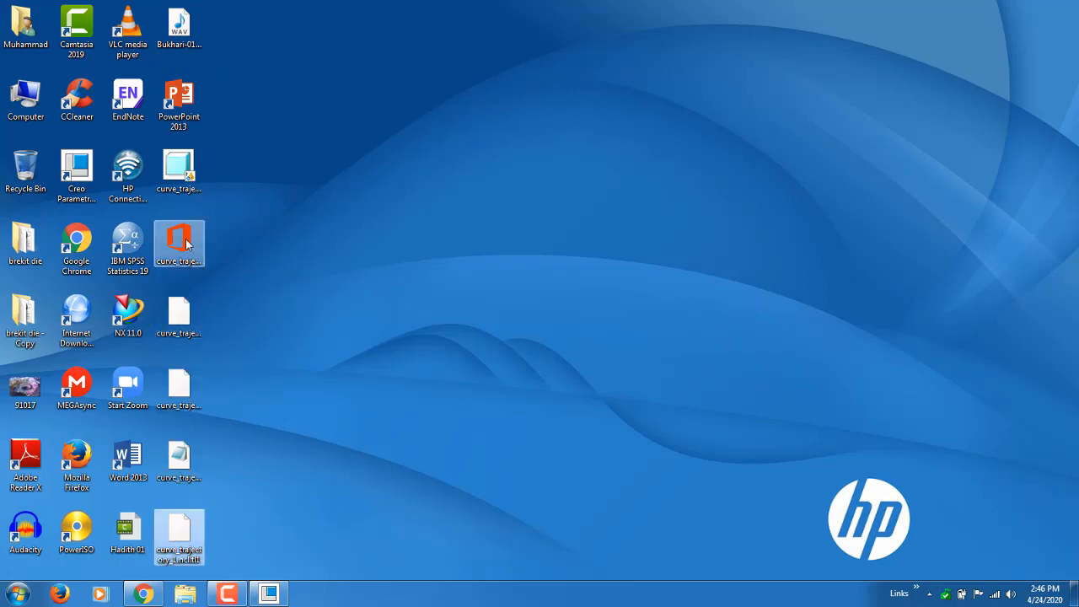
left_click(179, 460)
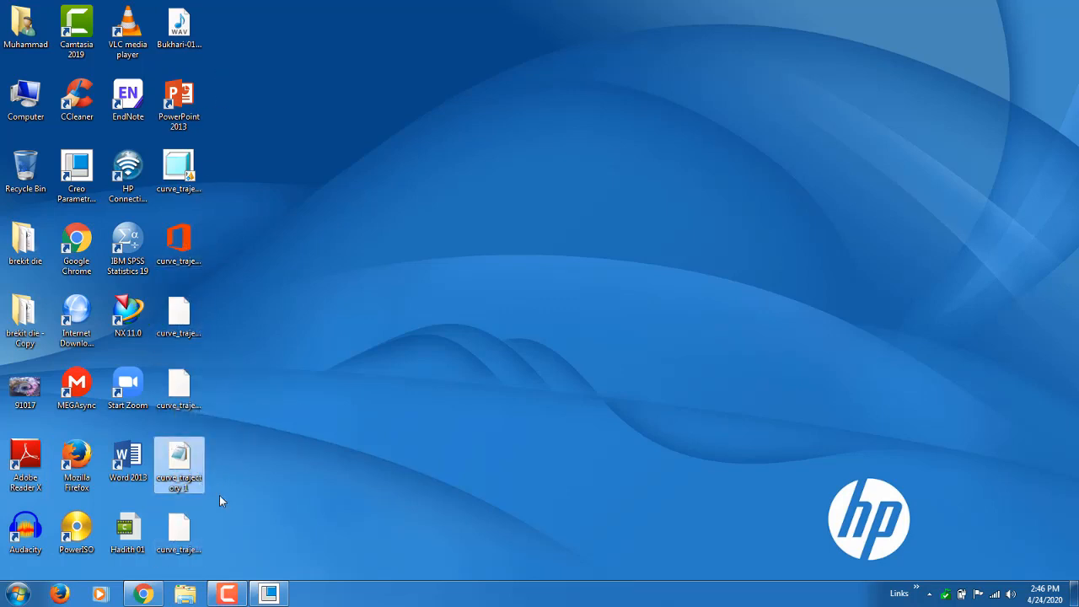
right_click(179, 482)
left_click(253, 179)
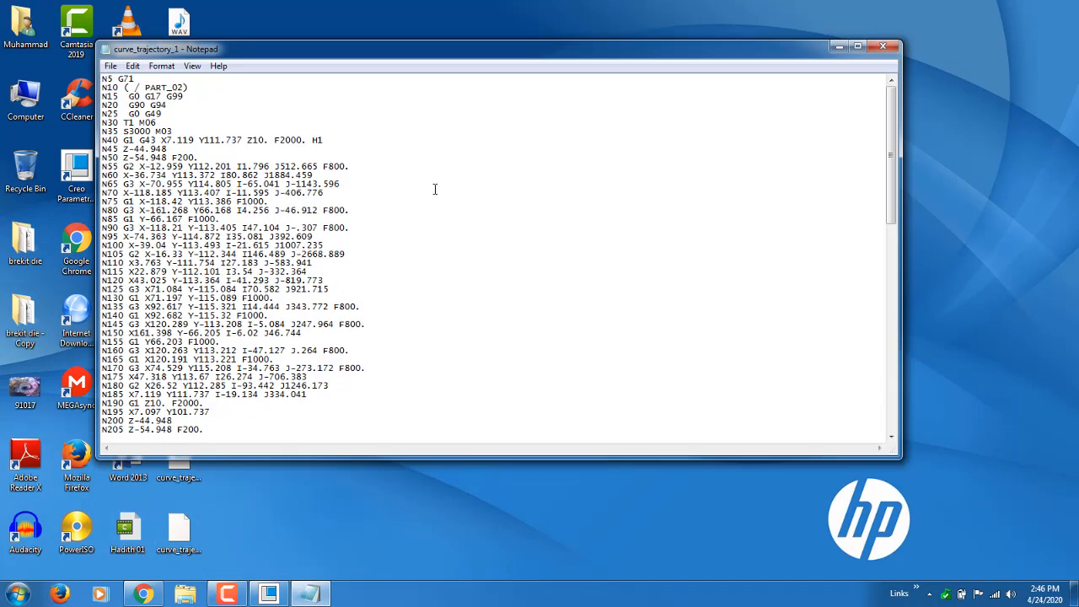
Examine the G-code blocks of the curve trajectory program from start to end, and close the file.
left_click_drag(396, 63, 535, 72)
scroll(345, 267, "down", 20)
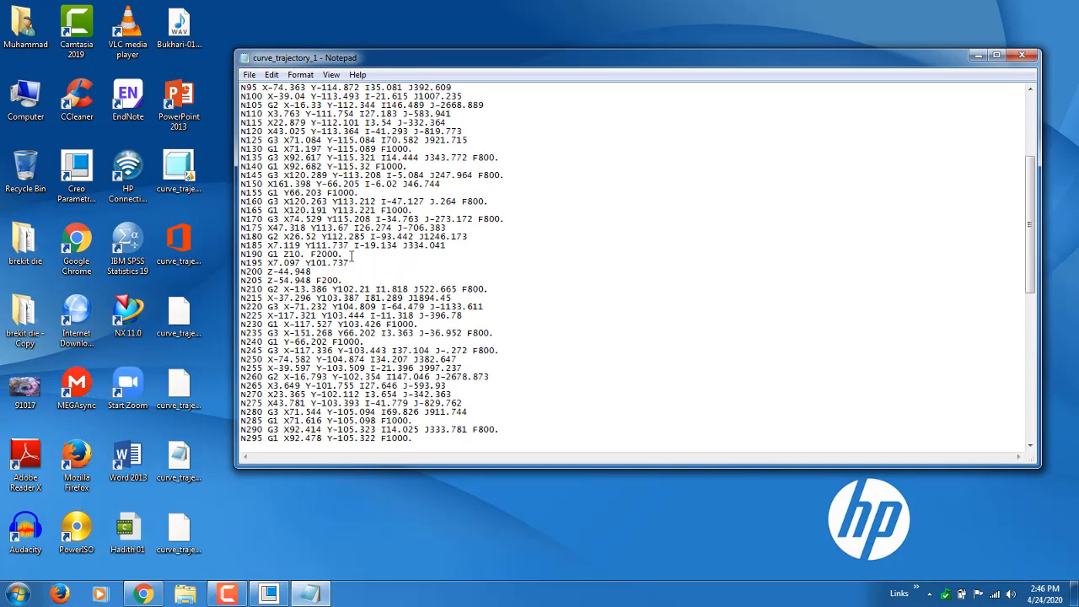
scroll(345, 267, "up", 20)
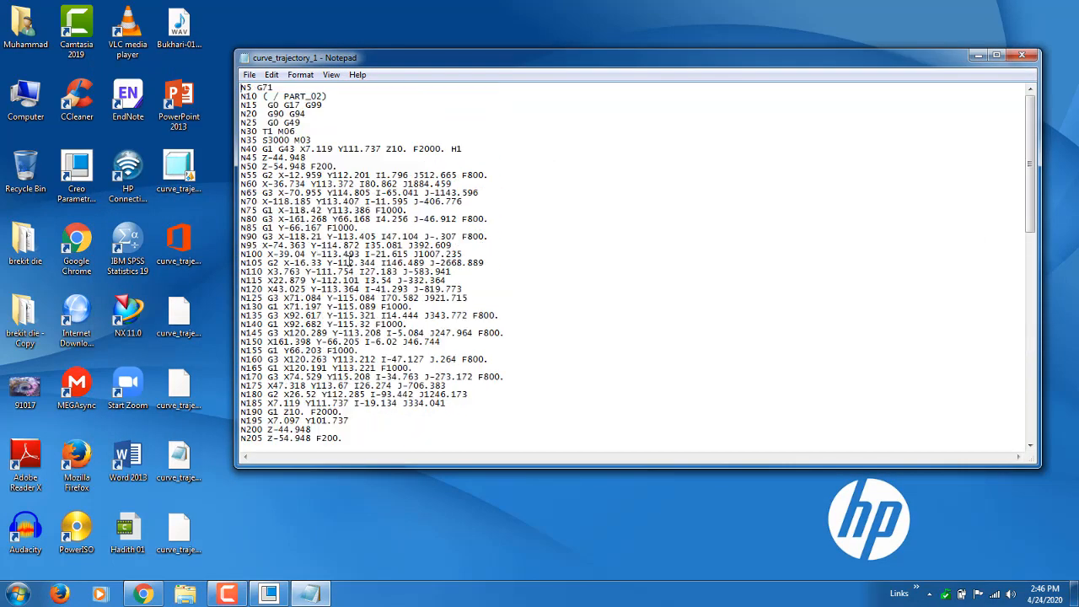
scroll(348, 261, "down", 5)
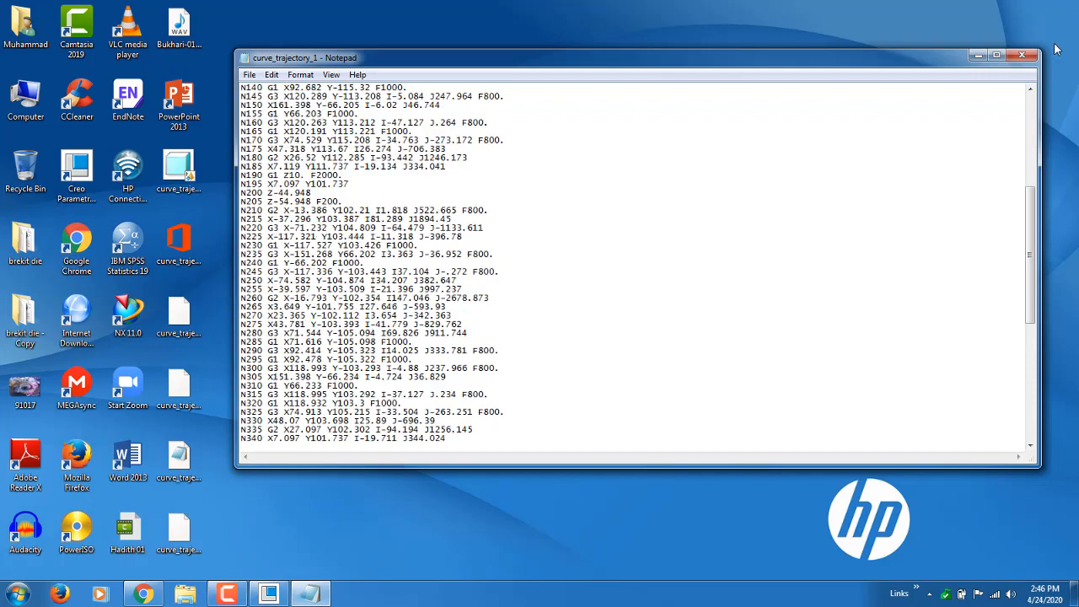
left_click(1027, 56)
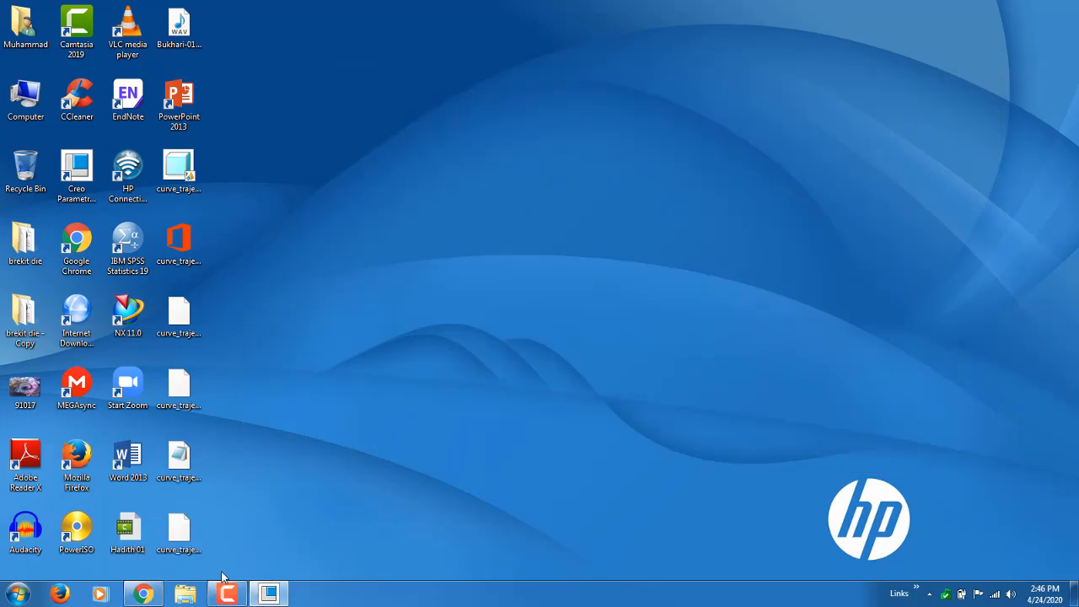
Reopen the curve_trajectory_1 G-code file to recheck its opening blocks, and close it again.
double_click(177, 462)
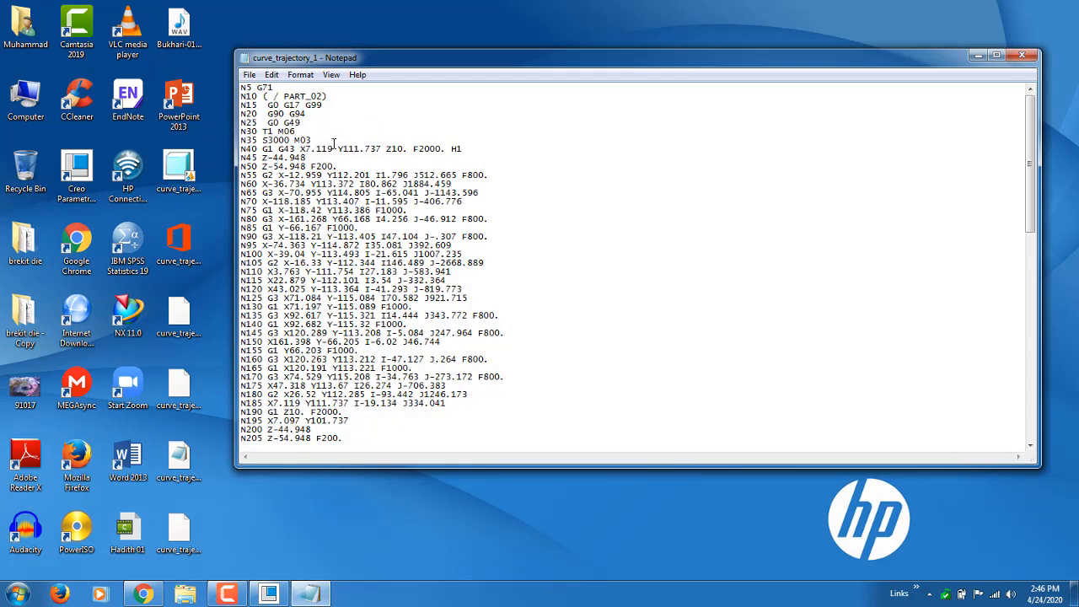
left_click(1023, 56)
right_click(231, 5)
left_click(274, 39)
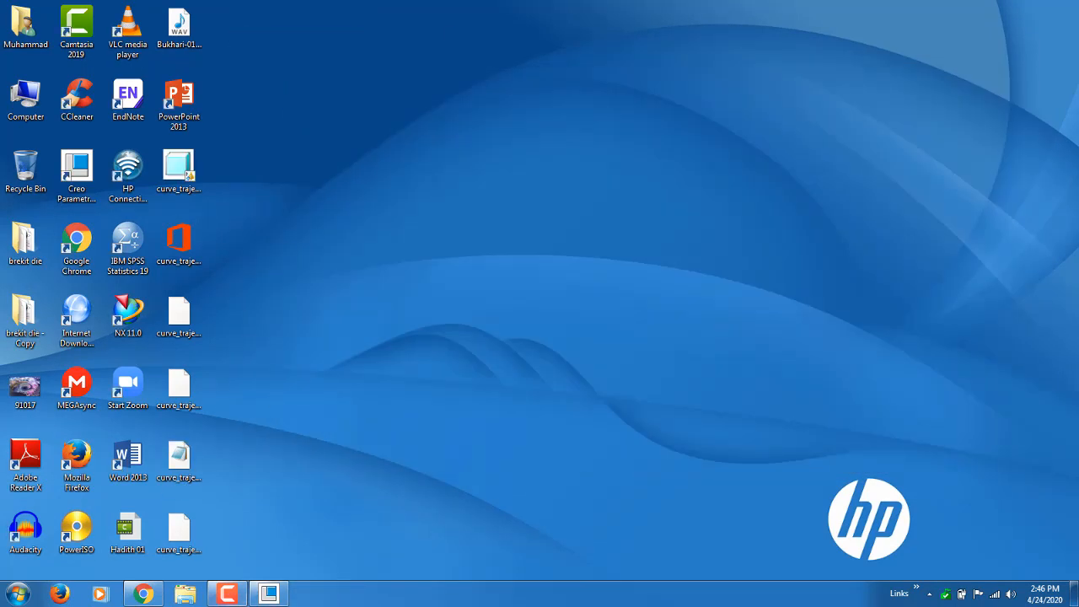
Switch back to Creo Parametric and view the PART_02 manufacturing model.
mouse_move(241, 598)
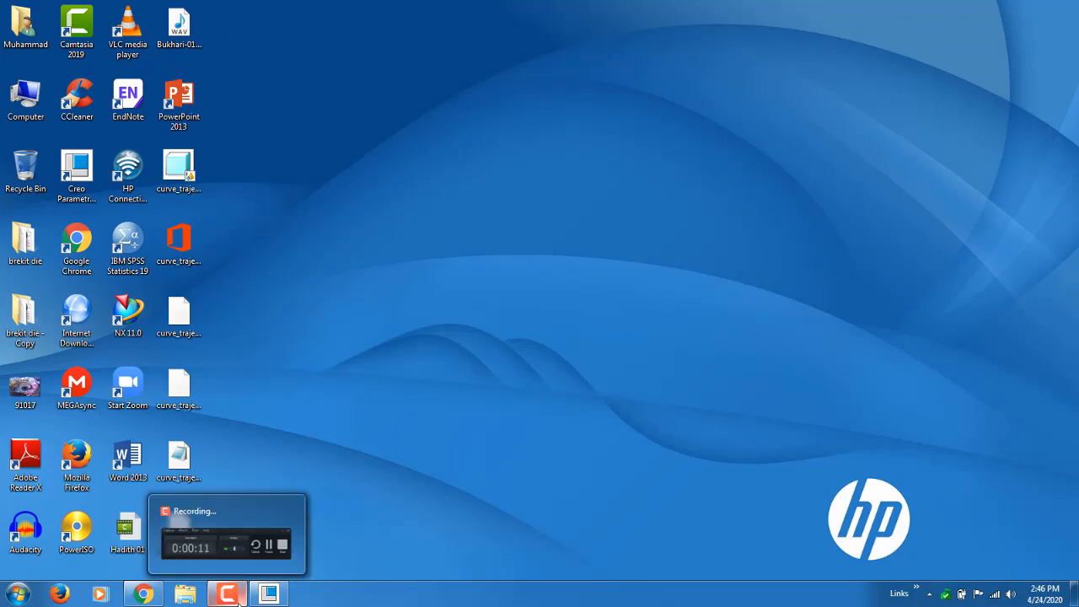
left_click(268, 594)
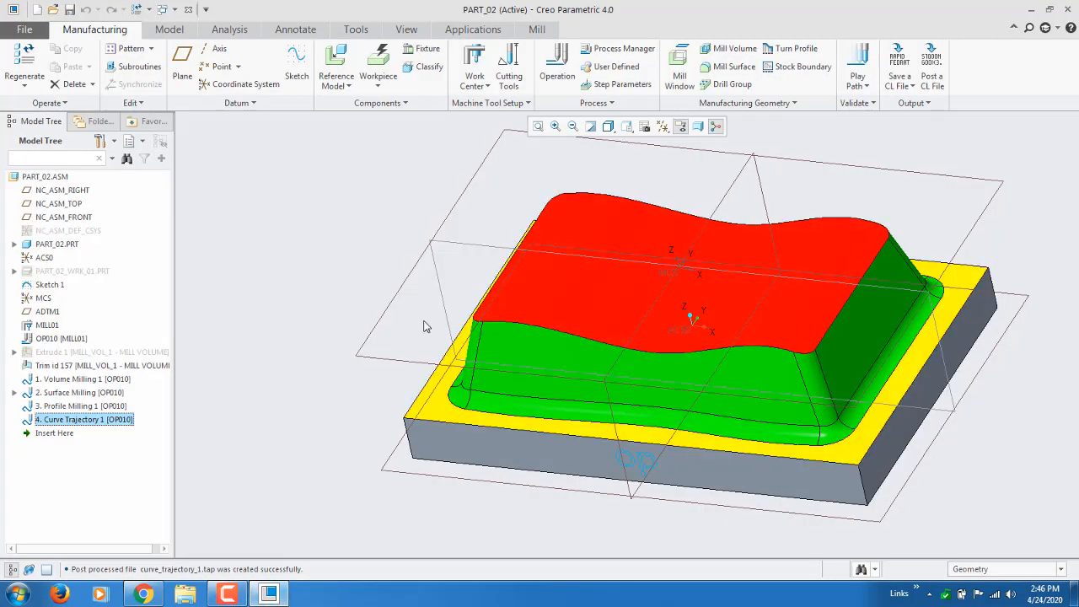
scroll(279, 389, "up", 3)
scroll(287, 396, "down", 4)
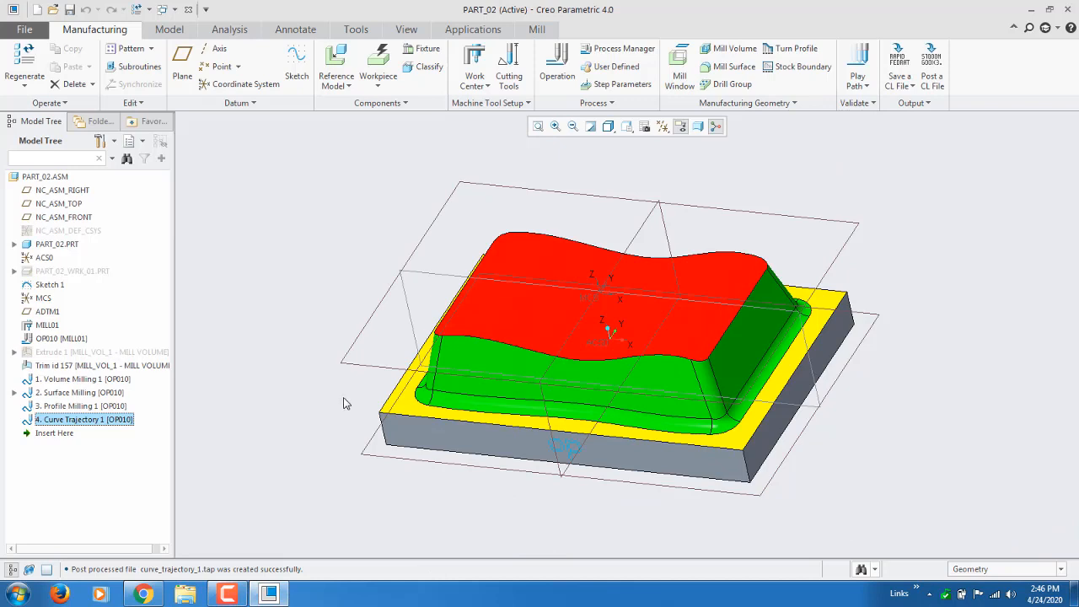
left_click(228, 595)
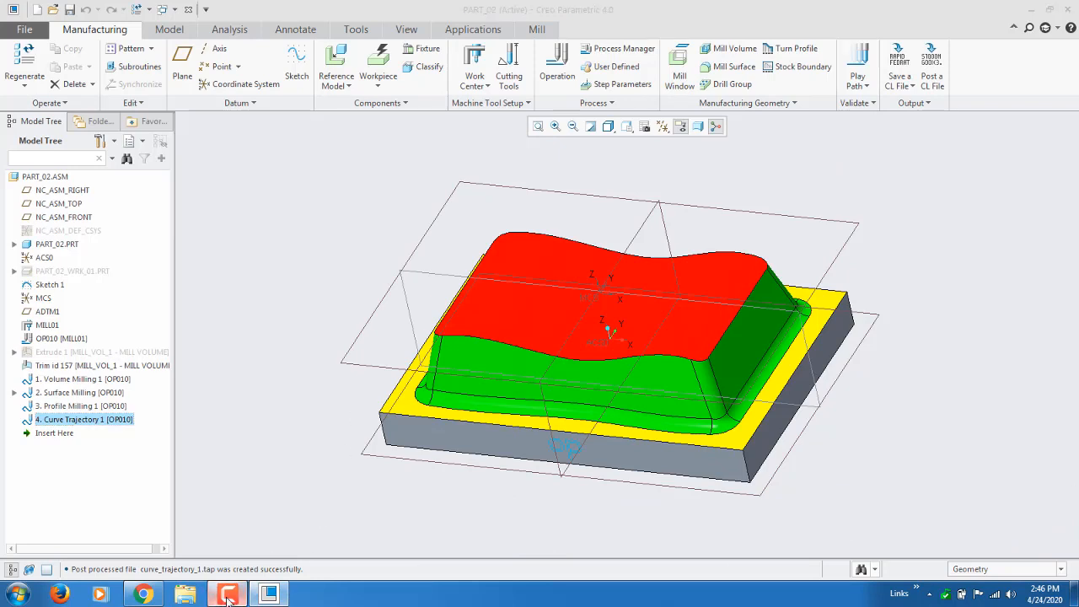